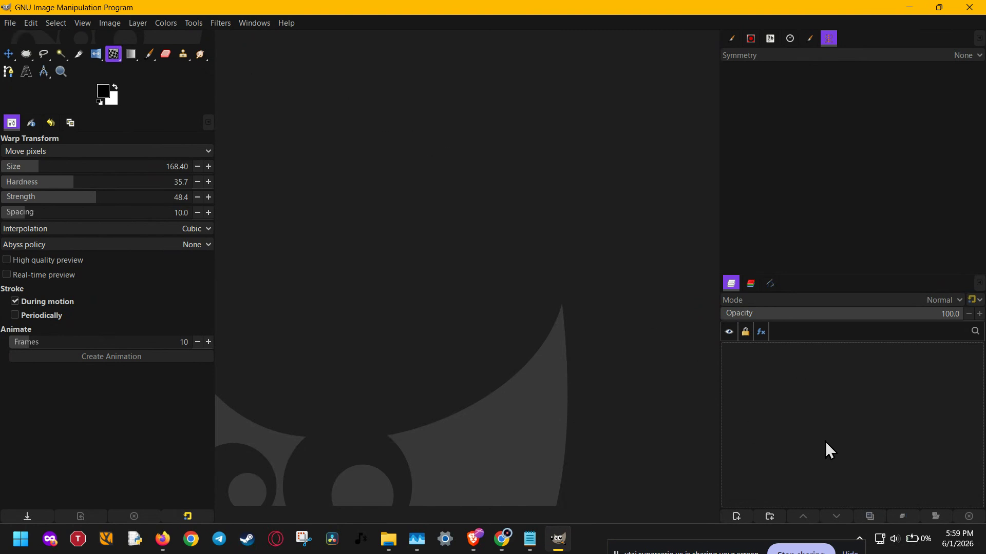
Step: Open car.png and mkiv-supra-profile.jpg from the Assets folder together as layers of one image
left_click(5, 23)
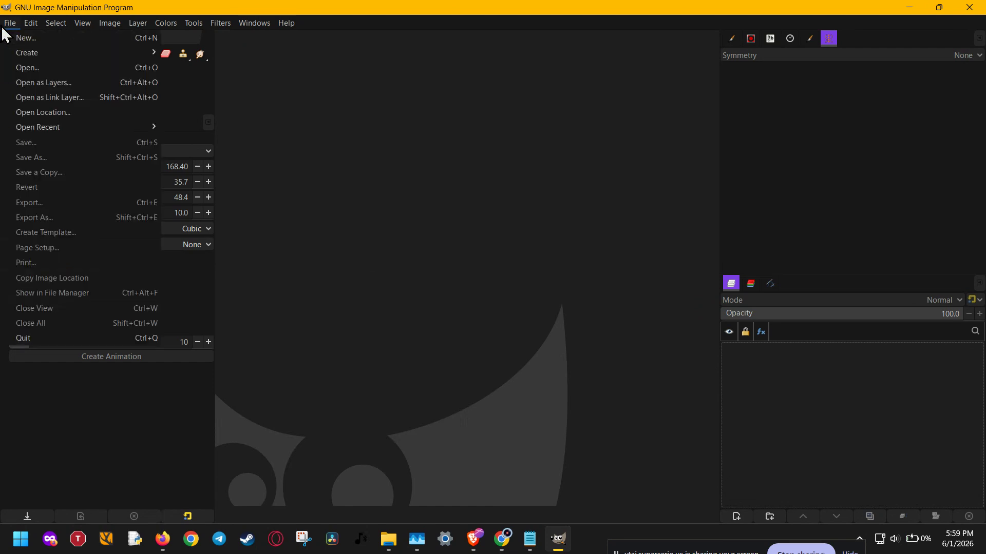
left_click(40, 83)
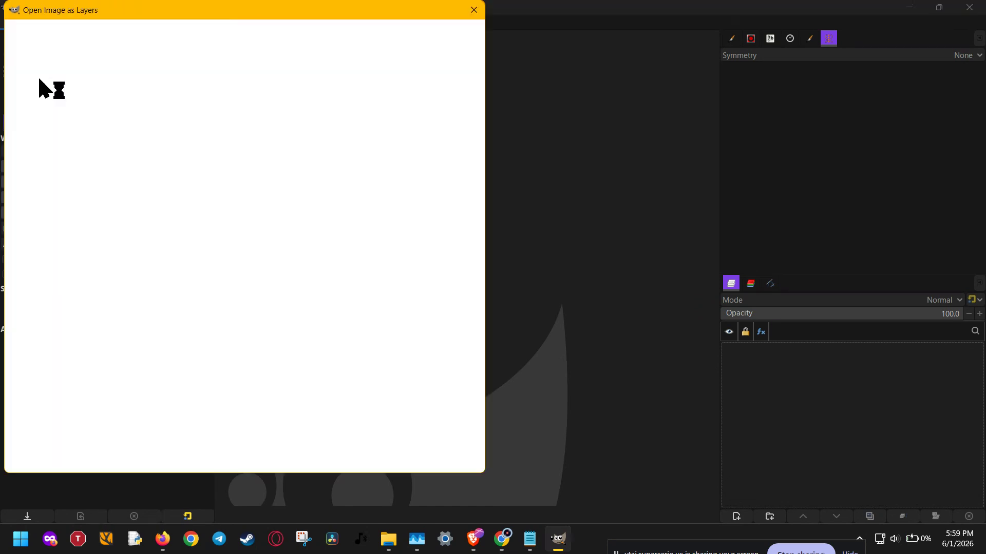
left_click(125, 329)
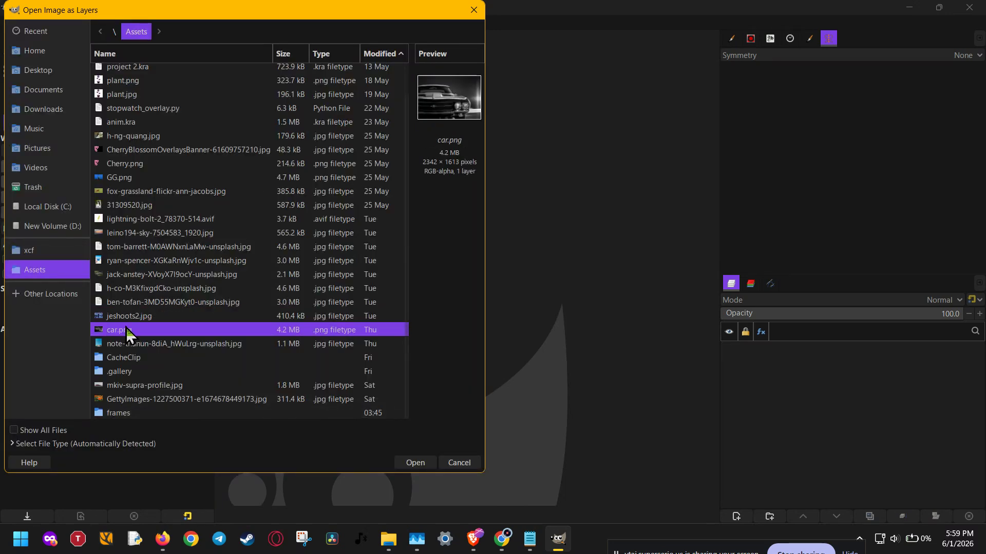
left_click(153, 385, "ctrl")
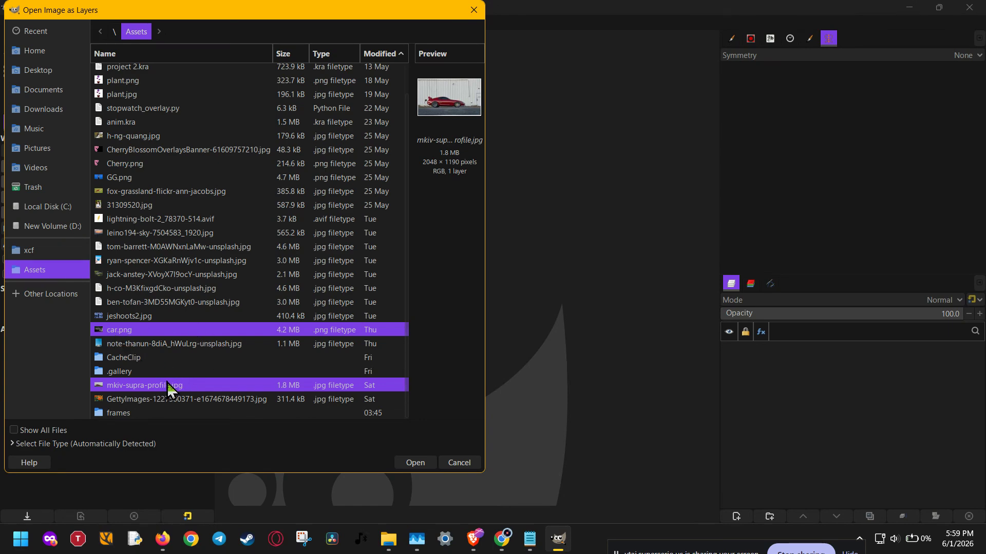
left_click(430, 463)
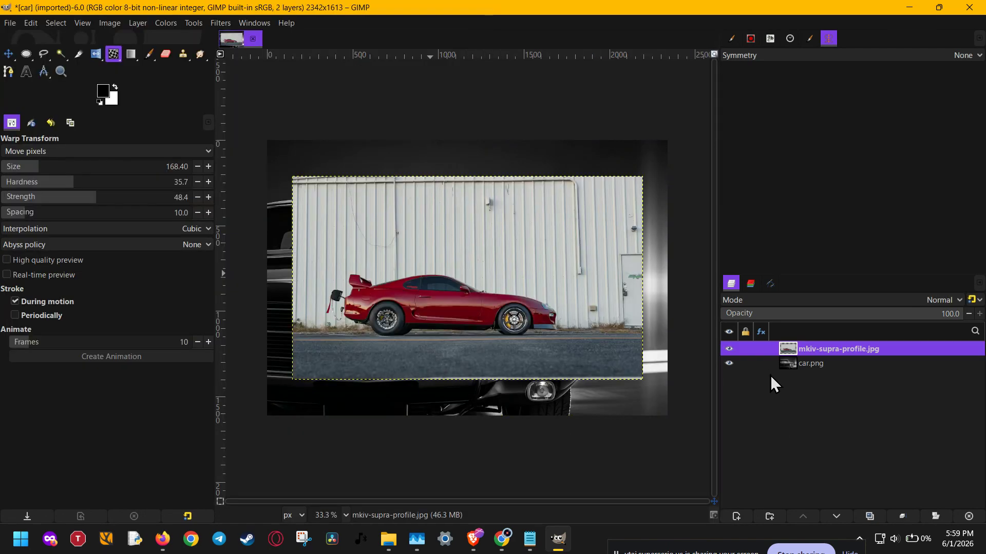
Step: Duplicate the mkiv-supra-profile.jpg layer
left_click(767, 365)
left_click(766, 352)
left_click(870, 517)
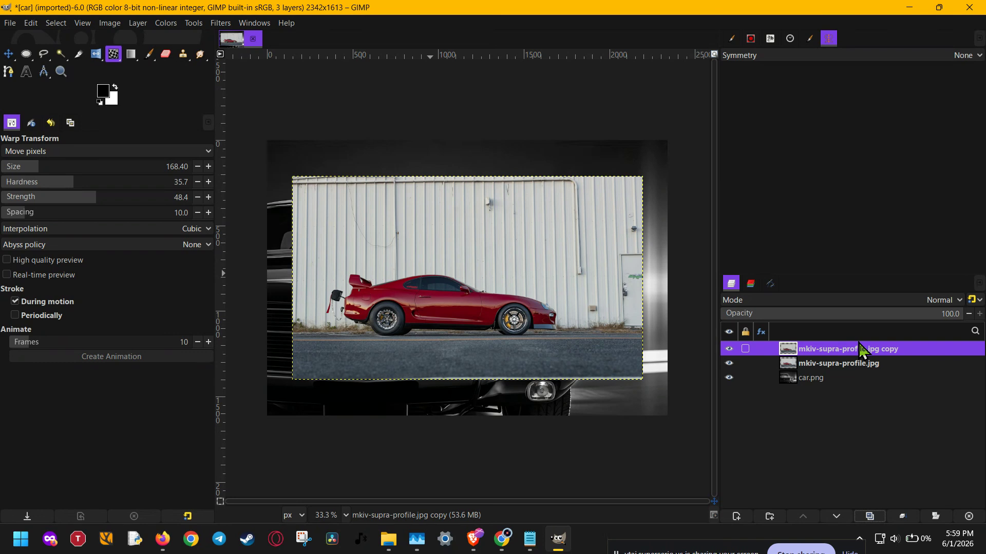
Step: Create a 2342 × 1613 px transparent layer named border above the Supra copy, and delete it
left_click(735, 517)
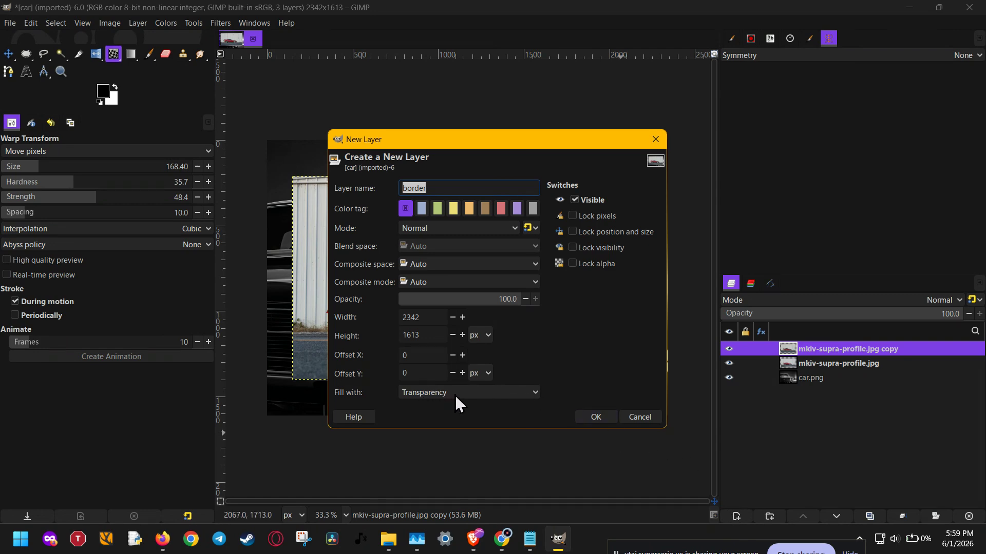
left_click(596, 418)
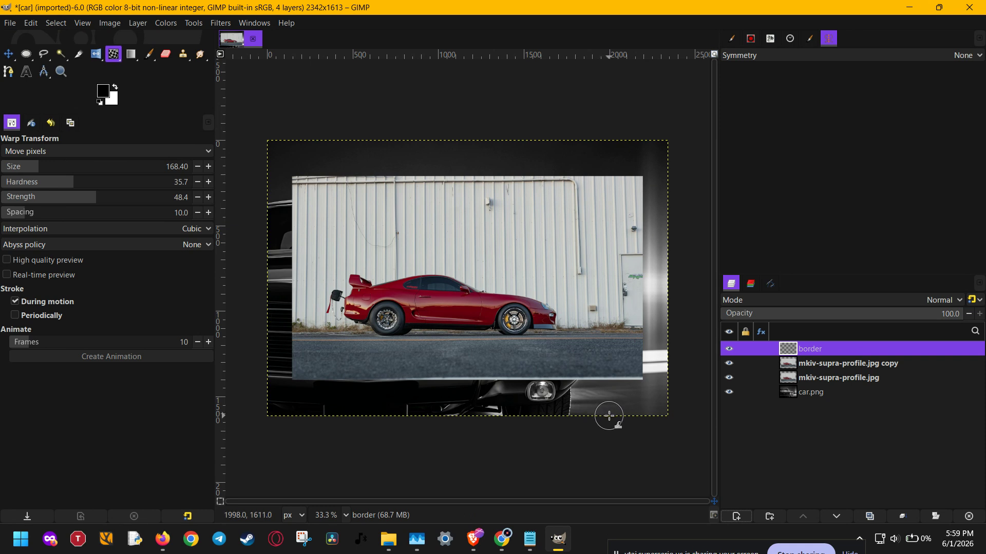
left_click(972, 517)
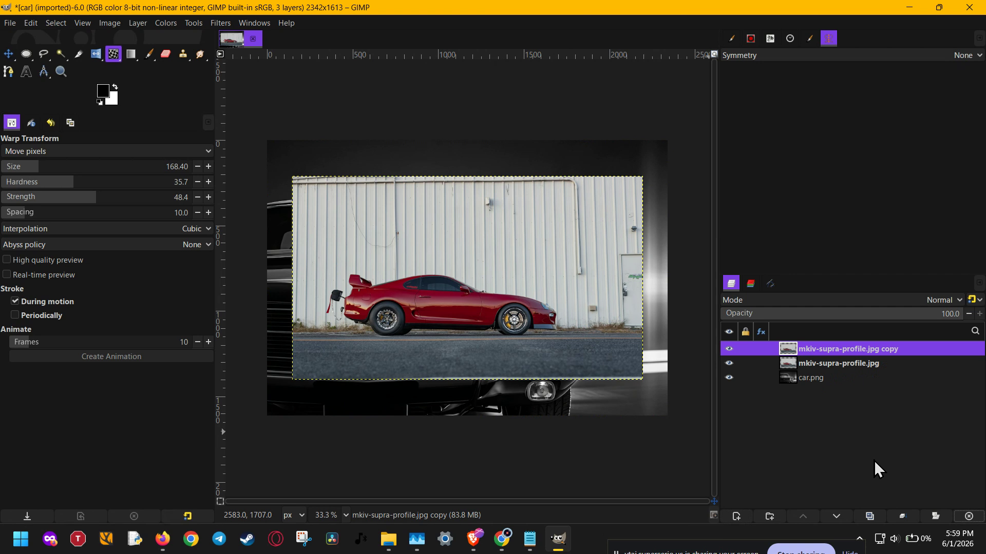
Step: Hide the car.png layer and the original mkiv-supra-profile.jpg layer, leaving the Supra copy shown
left_click(729, 378)
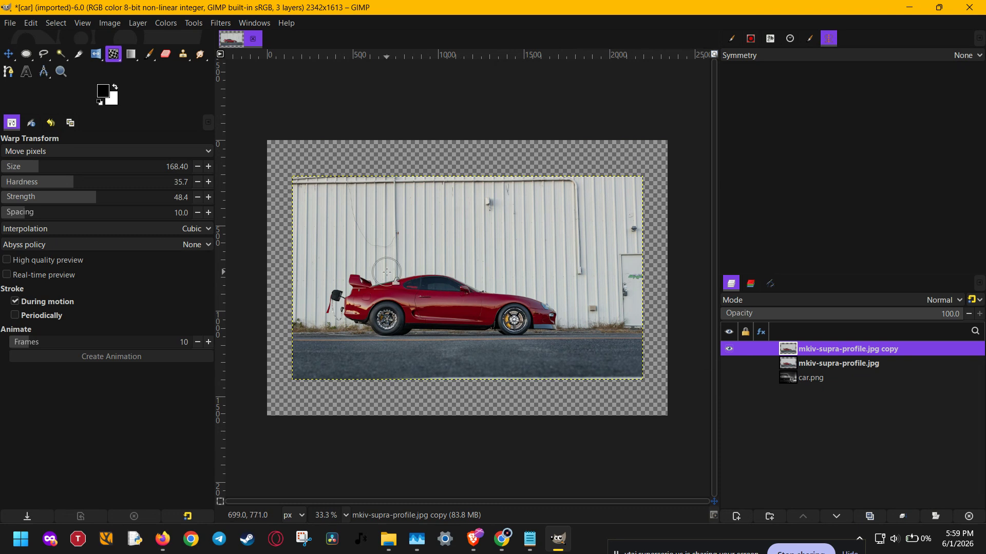
scroll(387, 273, "up", 5)
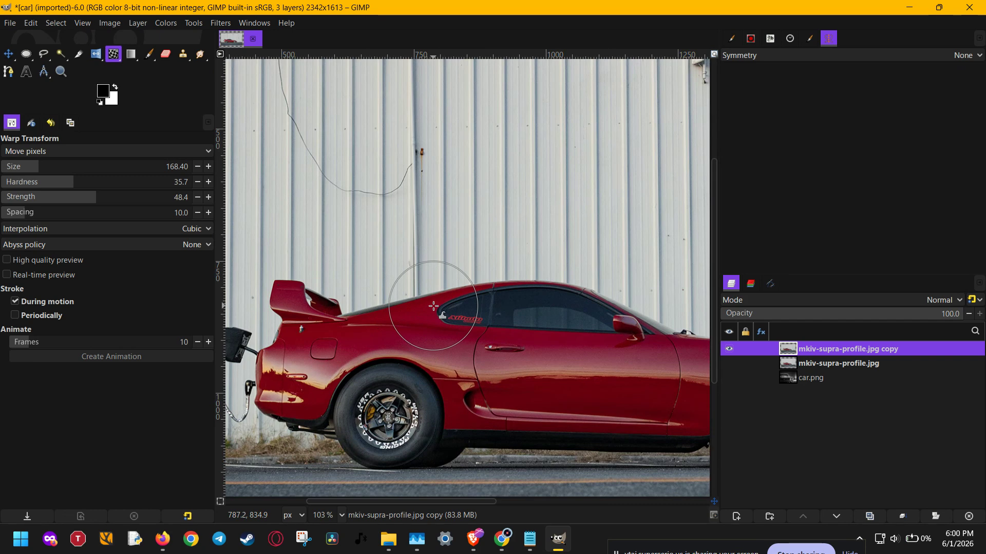
left_click_drag(347, 338, 474, 275)
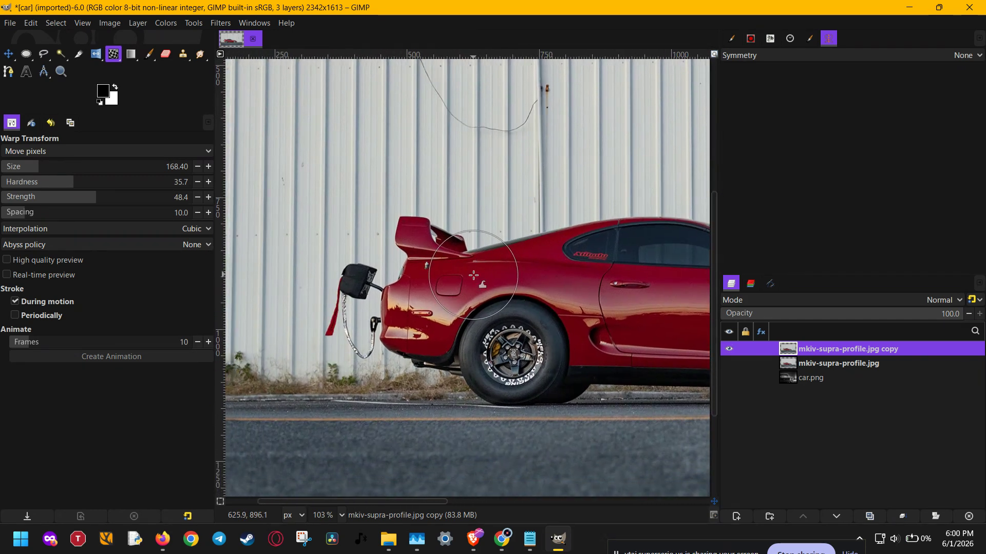
Step: Fuzzy-select the black pack behind the car, the fuel door and the rear spoiler, each replacing the previous selection
key("u")
scroll(358, 283, "up", 5, "ctrl")
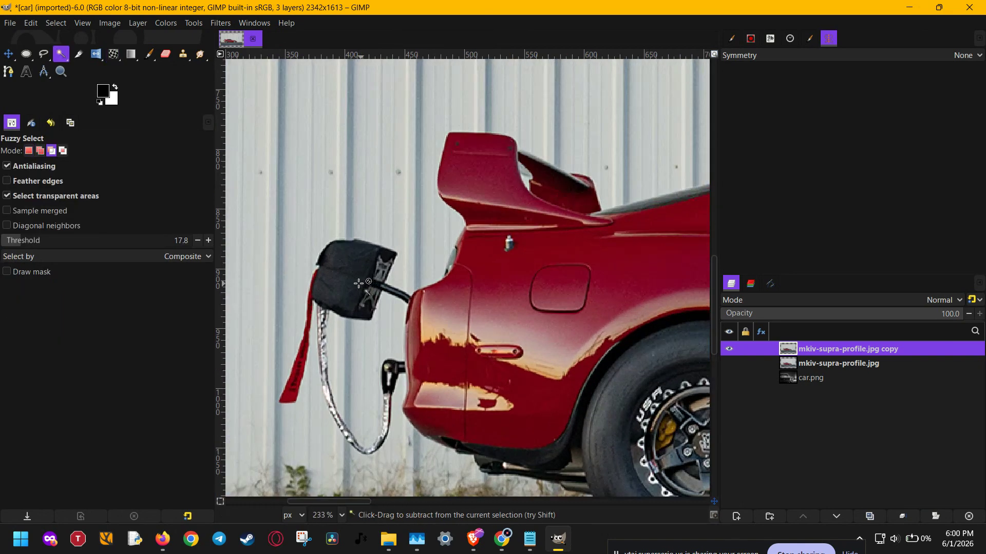
left_click(355, 280)
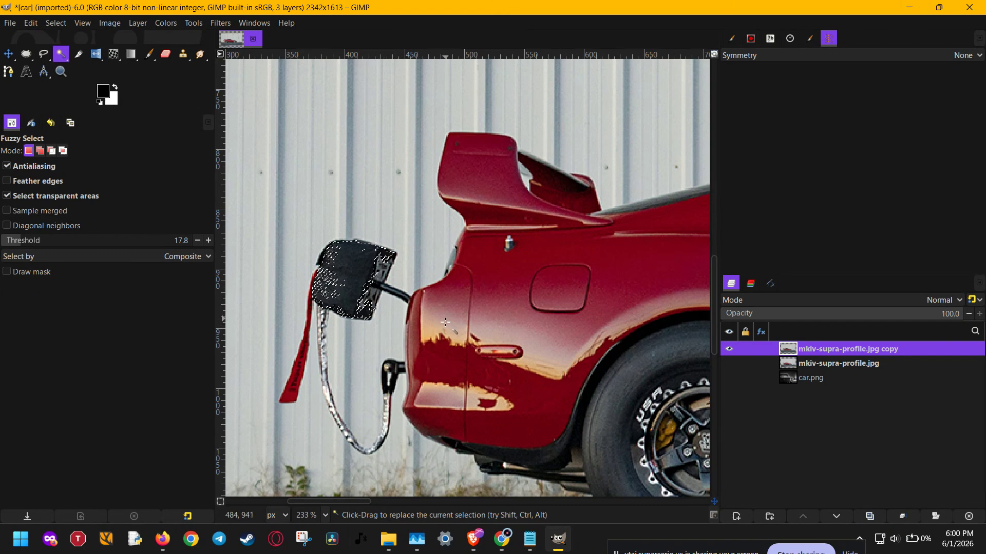
left_click(564, 276)
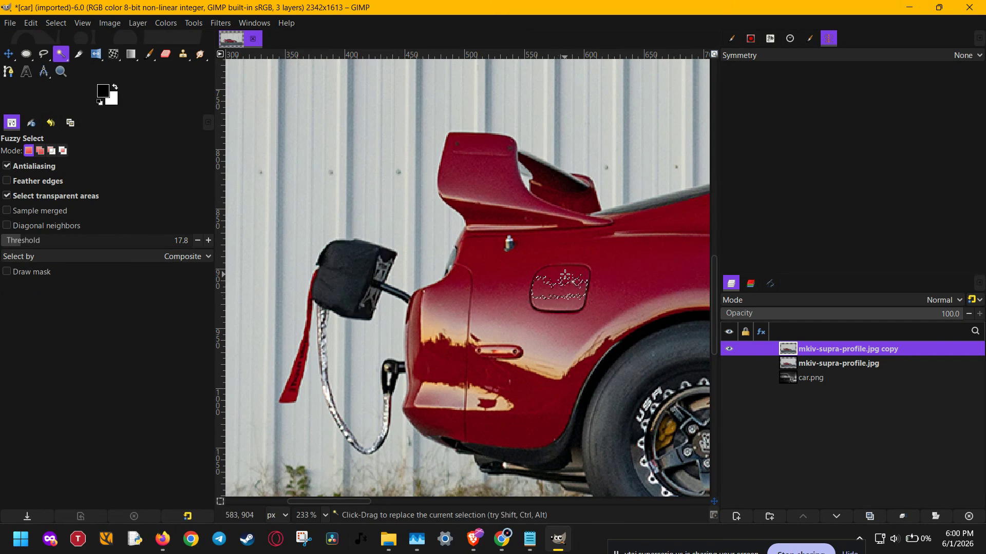
left_click(565, 272)
left_click_drag(632, 284, 441, 307)
left_click(300, 201)
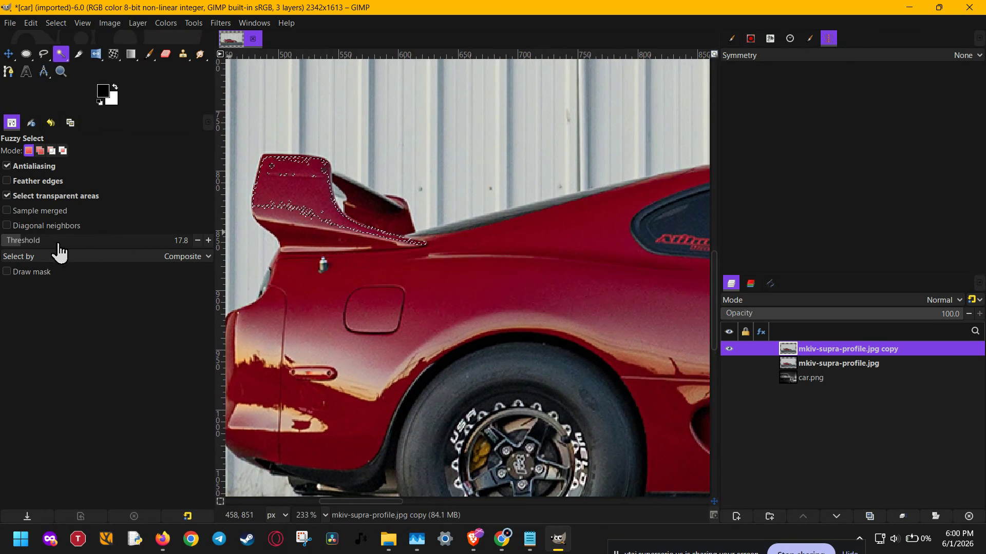
Step: Raise the Fuzzy Select threshold to 25.6 and select the red rear body panel around the fuel door
left_click_drag(28, 240, 22, 240)
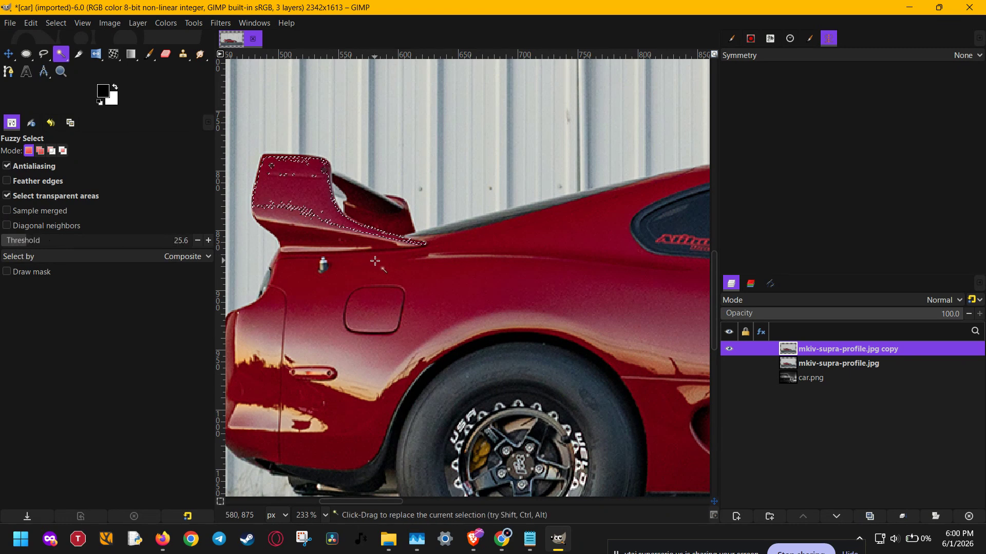
scroll(375, 263, "down", 1)
scroll(379, 277, "up", 2)
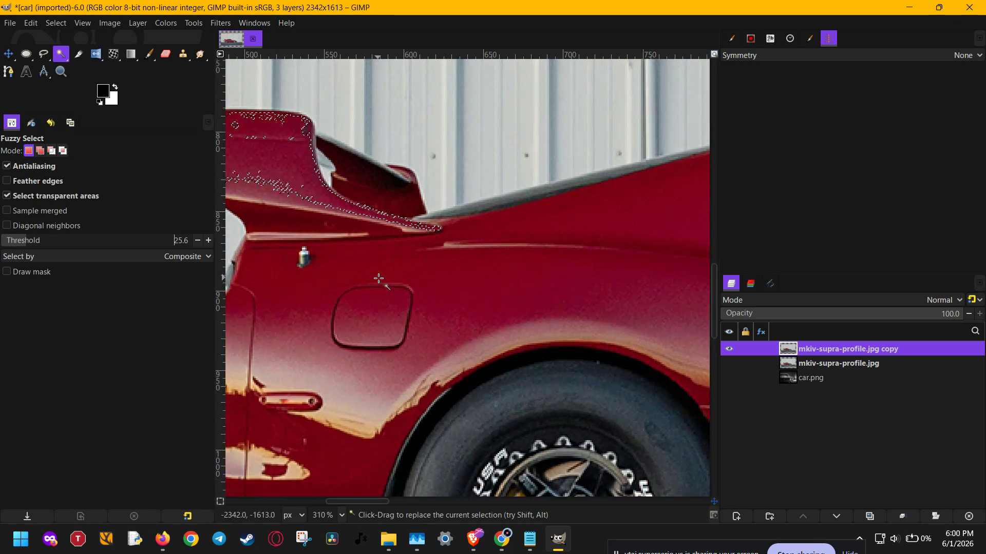
scroll(379, 279, "up", 4)
left_click_drag(318, 294, 291, 335)
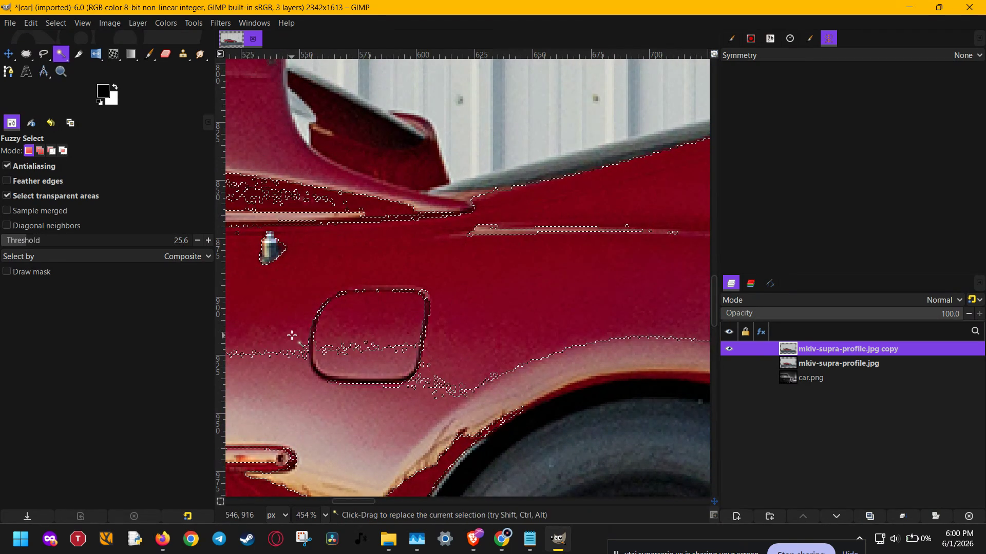
Step: Outline the fuel door with a loose freehand selection using Free Select
key("f")
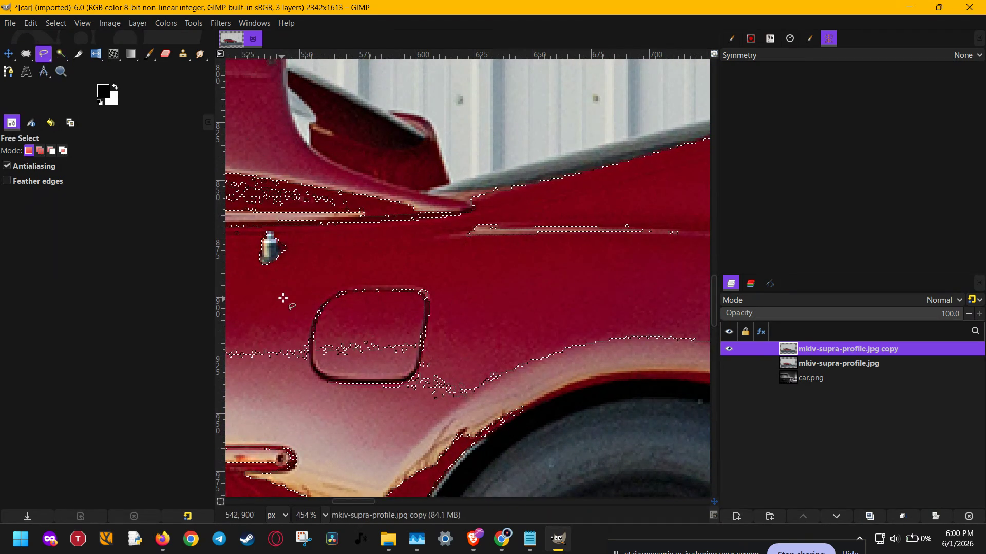
mouse_move(330, 281)
left_mouse_down()
mouse_move(297, 324)
mouse_move(301, 374)
mouse_move(382, 398)
mouse_move(454, 367)
mouse_move(446, 284)
mouse_move(359, 272)
mouse_move(319, 284)
mouse_move(329, 282)
left_mouse_up()
left_click(387, 301)
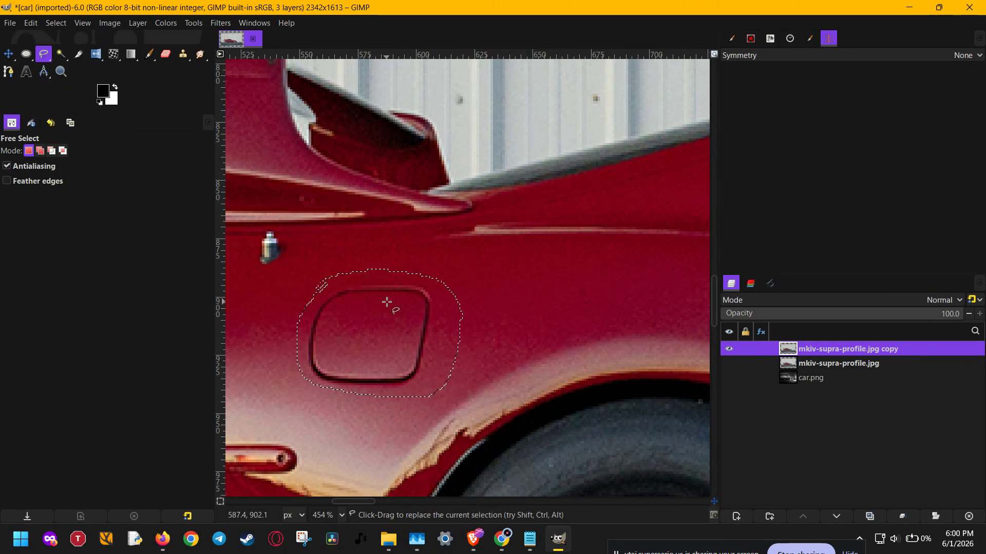
Step: Clear the freehand selection around the fuel door, and undo the deselection
scroll(387, 302, "down", 4)
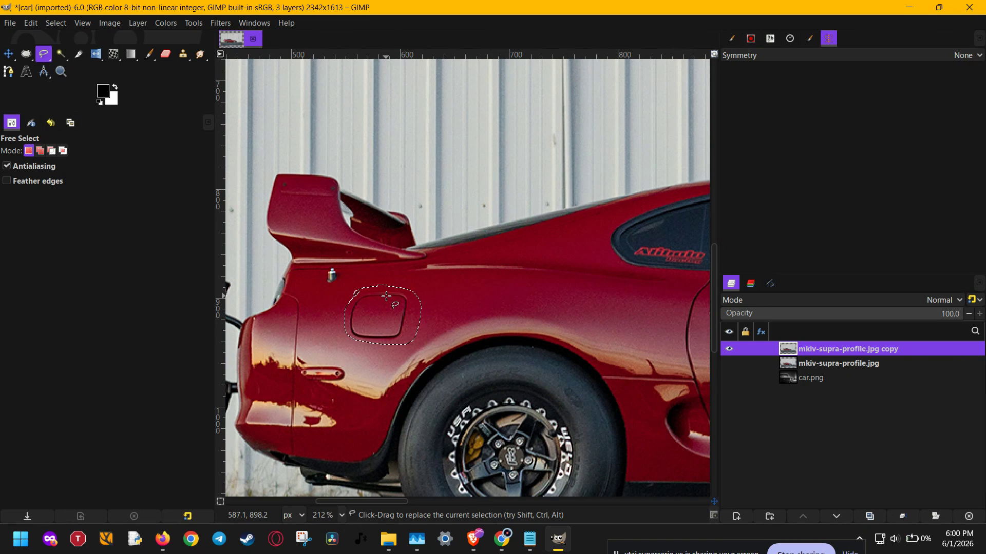
right_click(833, 352)
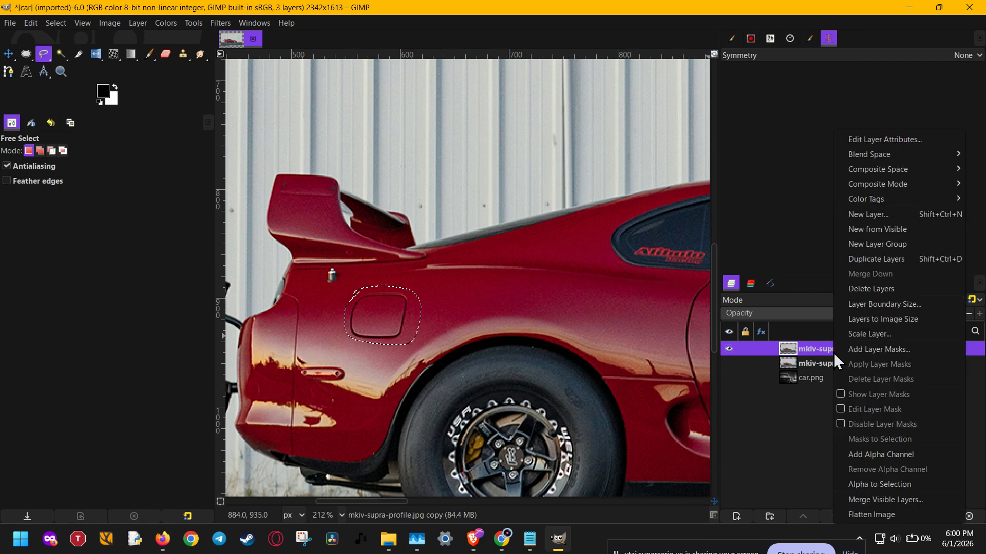
left_click(771, 412)
key("ctrl+shift+a")
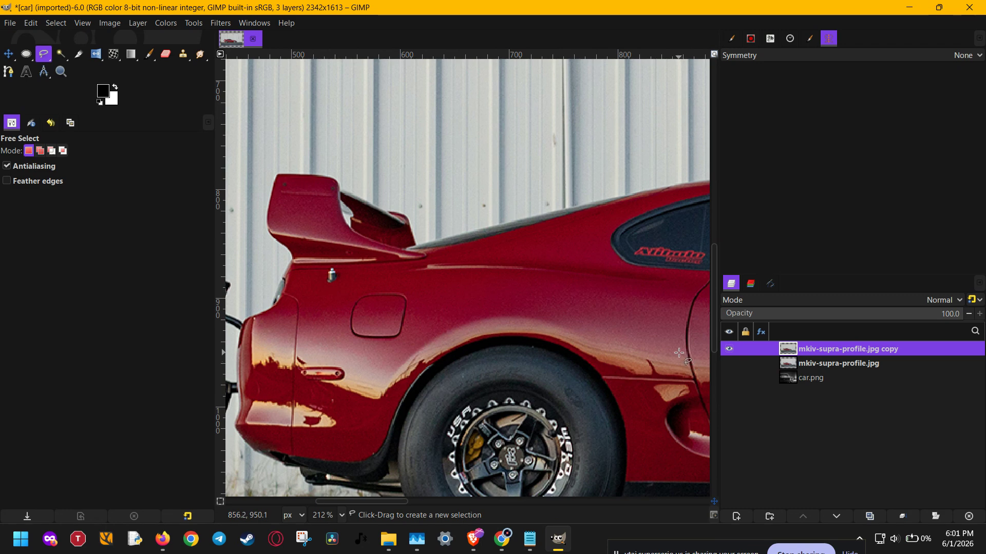
key("ctrl+z")
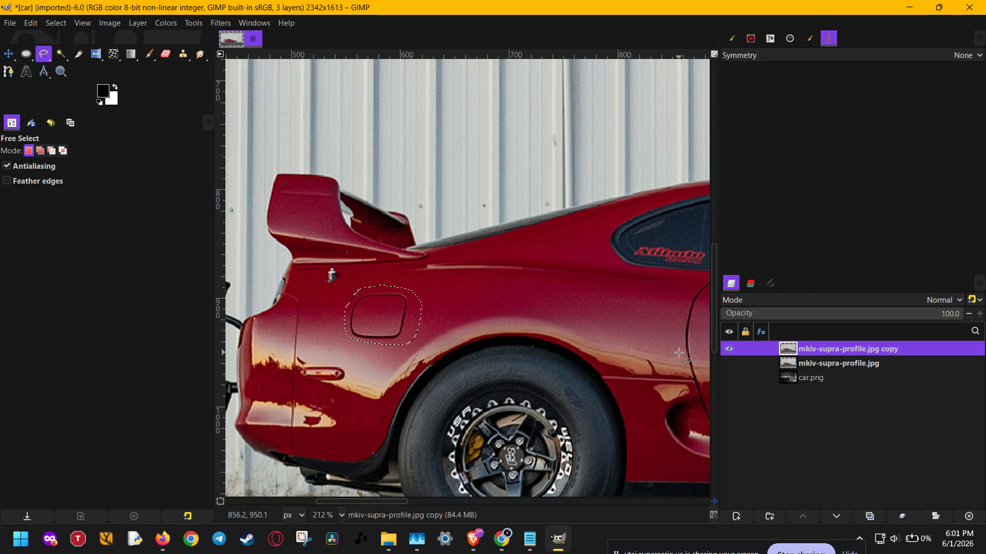
Step: Add a White (full opacity) layer mask to the mkiv-supra-profile.jpg copy layer
right_click(844, 349)
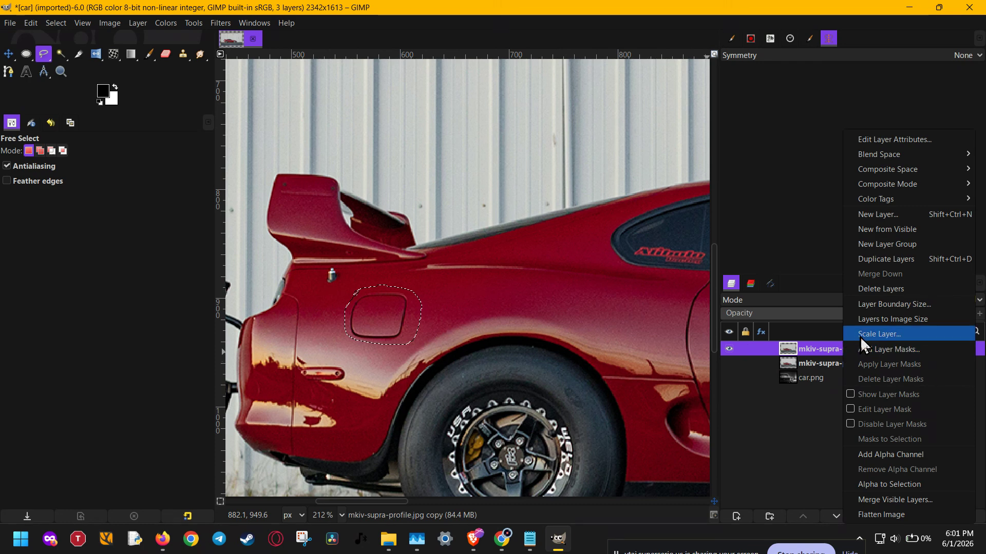
left_click(863, 351)
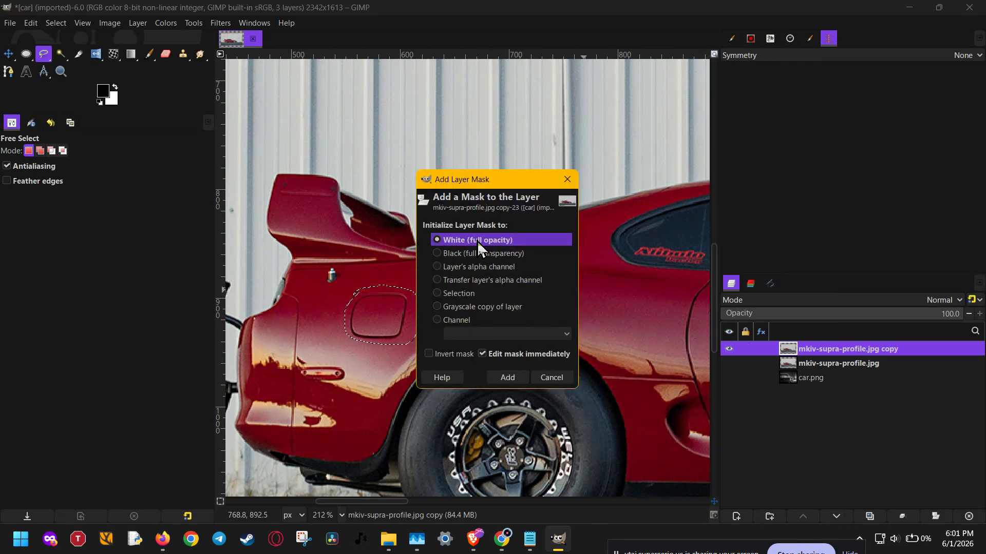
left_click(517, 374)
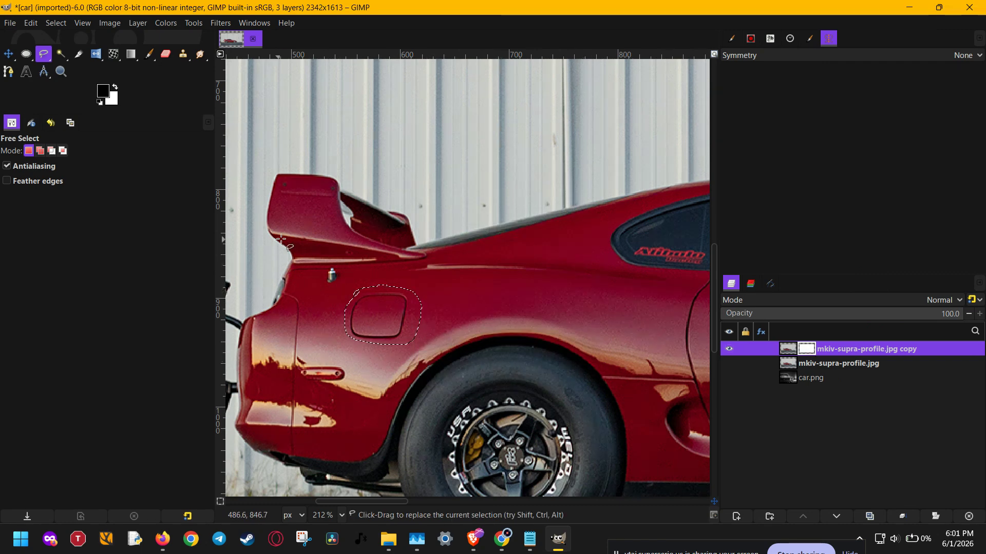
Step: Paint black on the layer mask inside the fuel door selection with the Pencil at size 36 and opacity 12
key("n")
scroll(400, 302, "up", 4)
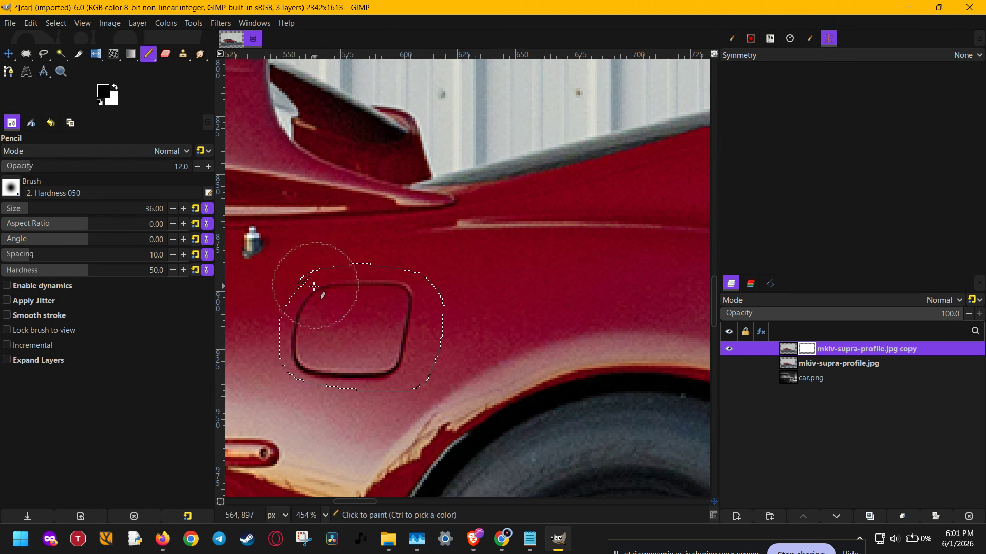
mouse_move(314, 288)
left_mouse_down()
mouse_move(398, 291)
mouse_move(424, 306)
mouse_move(423, 324)
mouse_move(388, 335)
mouse_move(328, 331)
mouse_move(310, 347)
mouse_move(408, 364)
left_mouse_up()
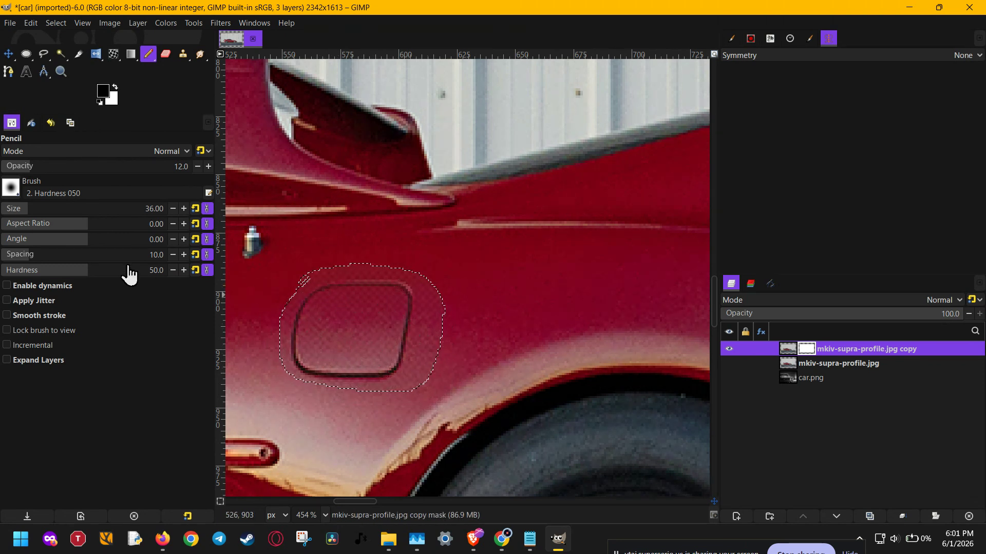
Step: Set the Pencil opacity to 100, paint the mask black inside the selection, and undo both mask strokes
left_click_drag(100, 172, 201, 174)
mouse_move(317, 296)
left_mouse_down()
mouse_move(392, 295)
mouse_move(424, 319)
mouse_move(394, 348)
mouse_move(296, 346)
mouse_move(302, 323)
mouse_move(391, 324)
left_mouse_up()
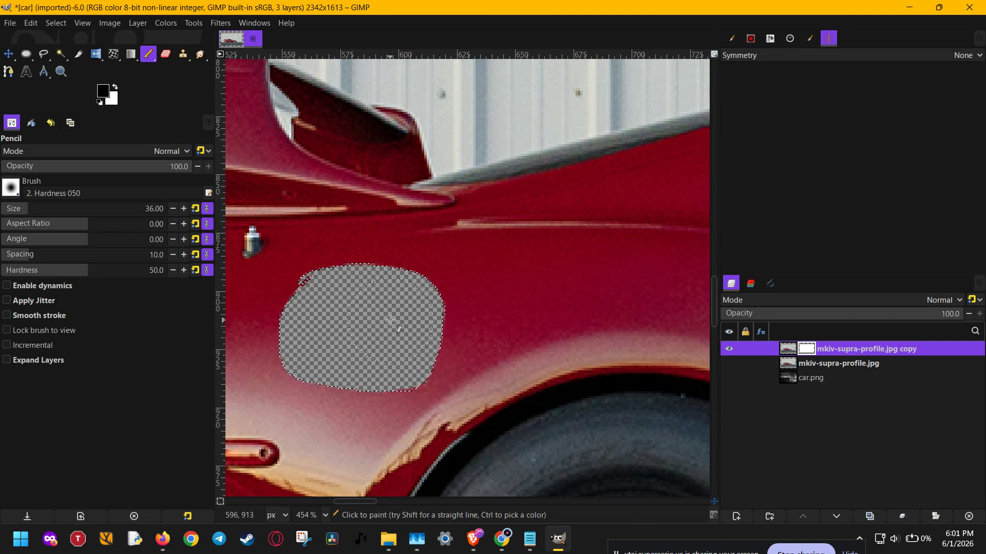
key("ctrl+z")
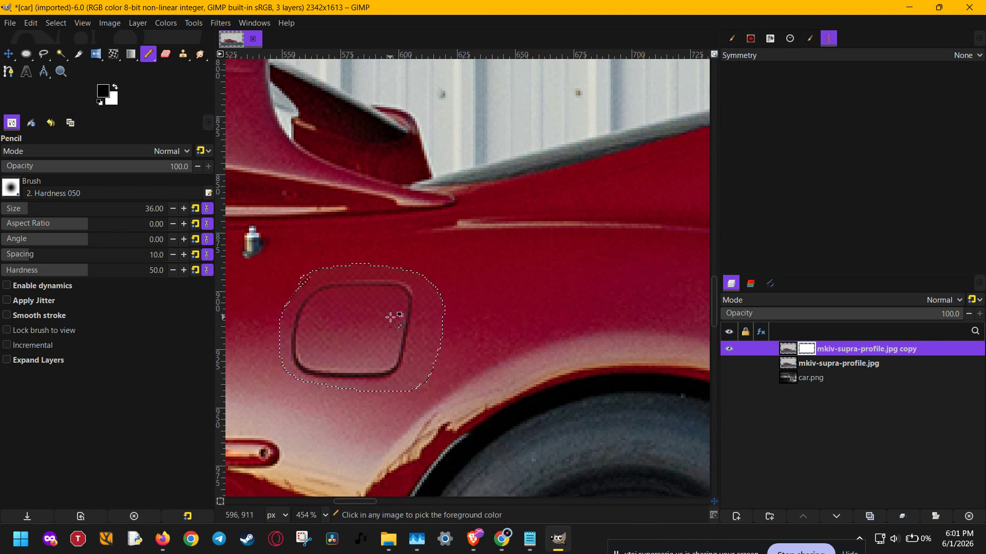
Step: Draw a linear foreground-to-background gradient on the layer mask across the fuel door selection, moving its endpoints to about 569, 918 and 600, 919 px
key("g")
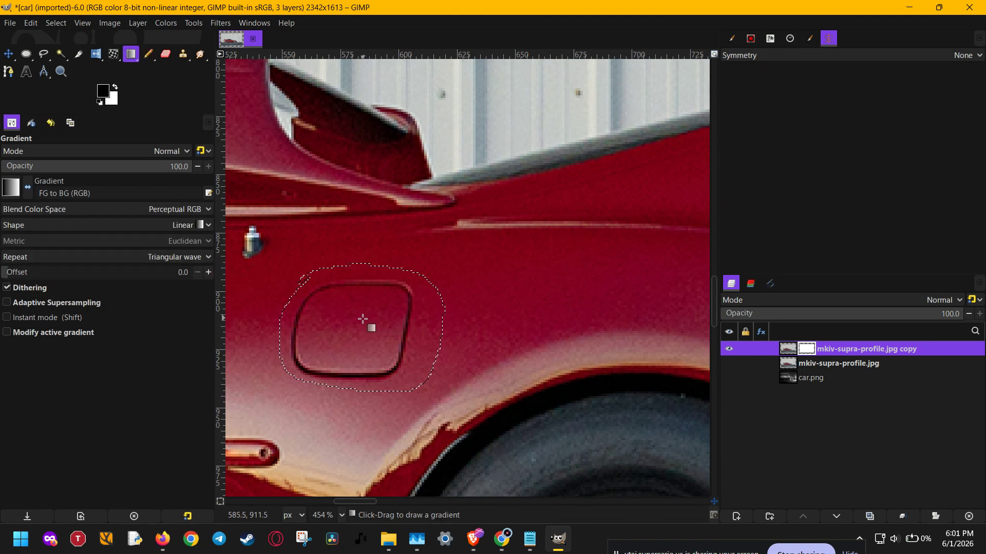
left_click_drag(300, 330, 414, 332)
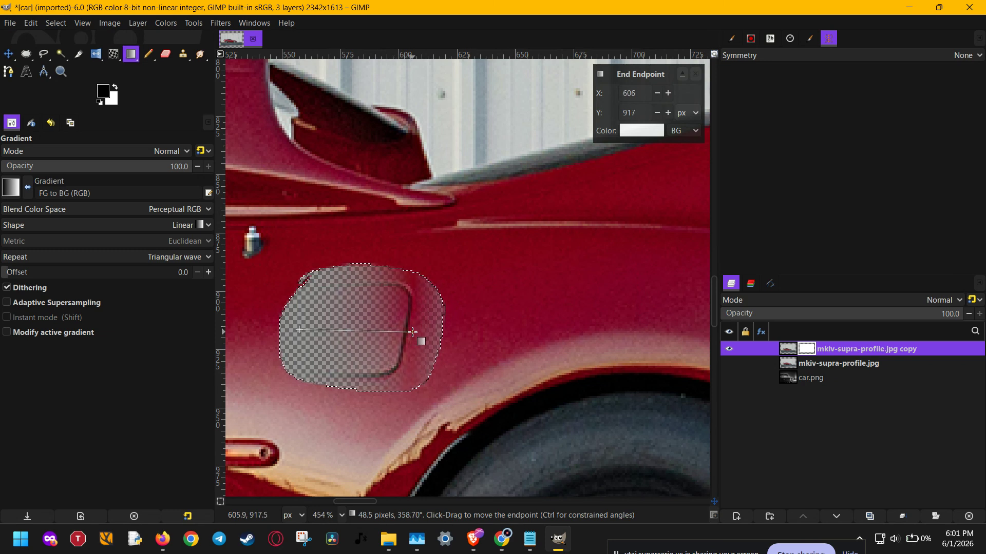
left_click_drag(300, 330, 324, 334)
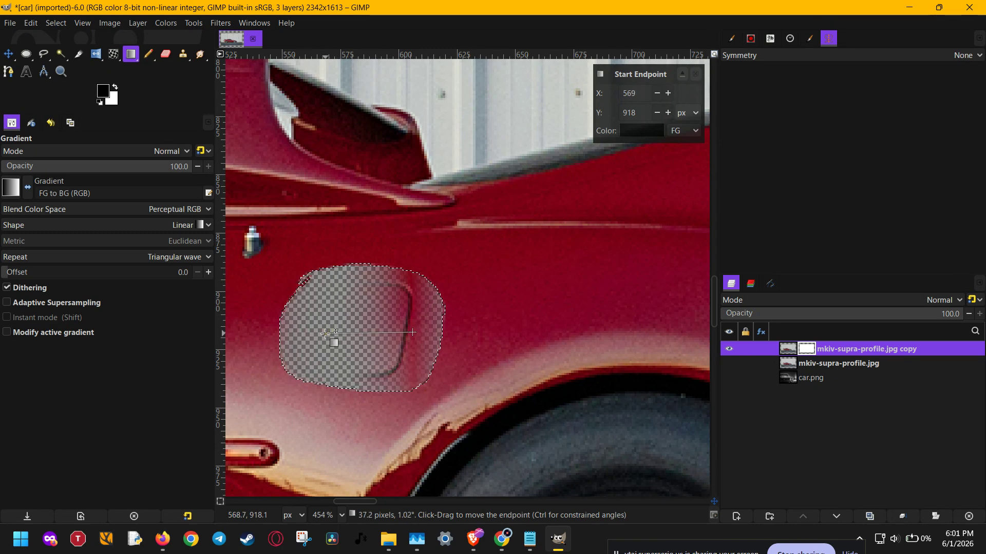
left_click_drag(413, 333, 399, 335)
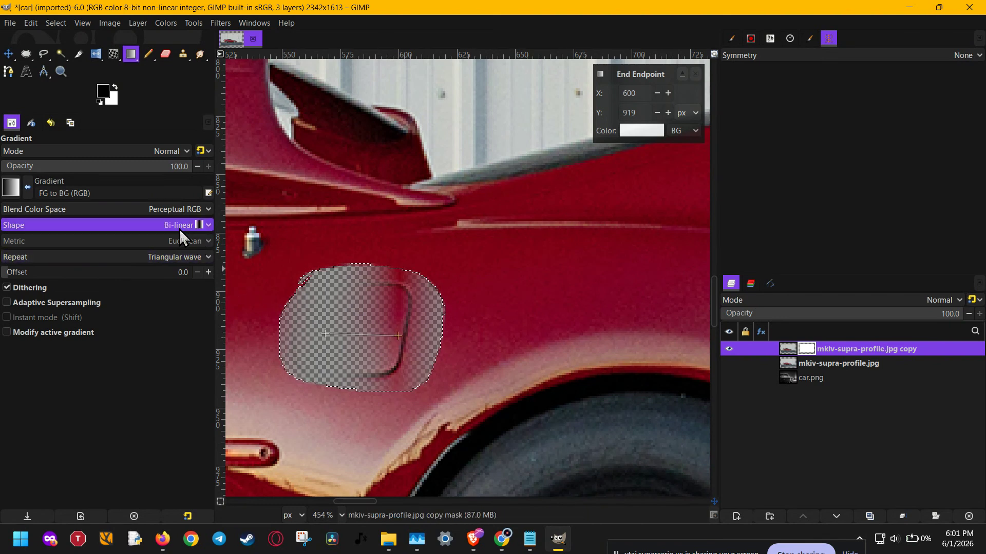
Step: Try the gradient's Bi-linear shape and Sawtooth wave repeat, return to Linear with None (extend), and shift the end endpoint to about 598, 920 px
scroll(180, 229, "up", 1)
scroll(182, 260, "up", 2)
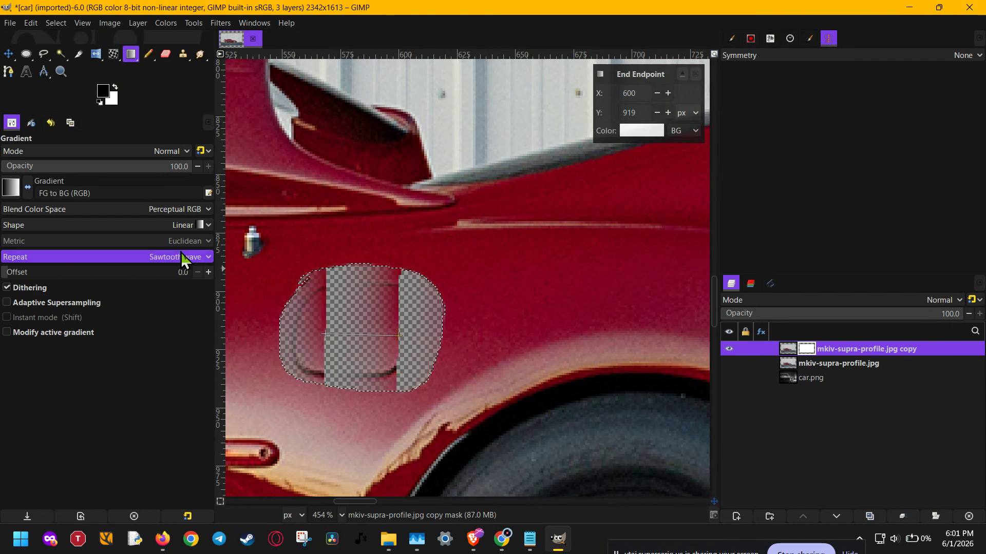
mouse_move(394, 329)
left_mouse_down()
mouse_move(364, 337)
mouse_move(399, 330)
left_mouse_up()
Step: Clear the fuel door selection and cancel the uncommitted gradient on the layer mask
key("ctrl+shift+a")
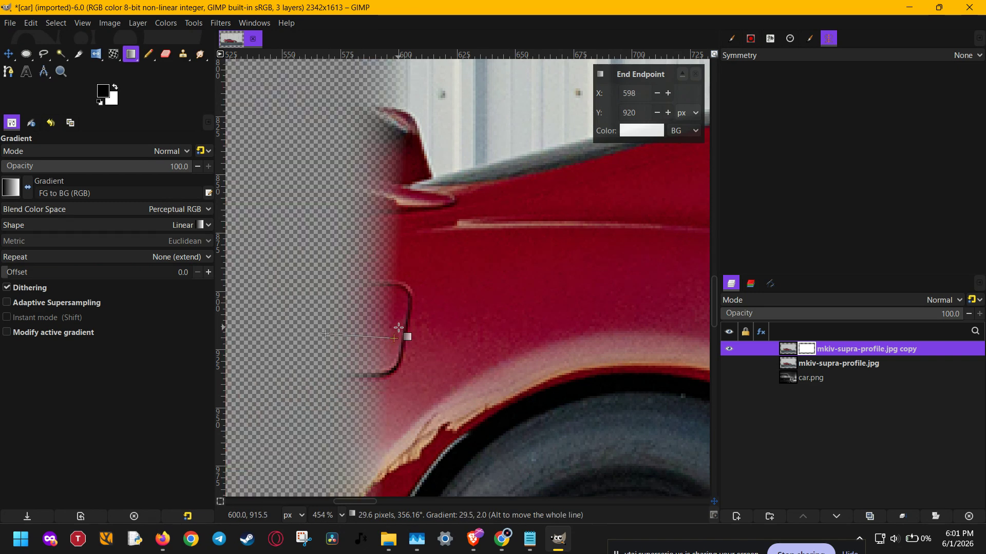
scroll(398, 326, "down", 2)
left_click_drag(397, 326, 399, 323)
key("Escape")
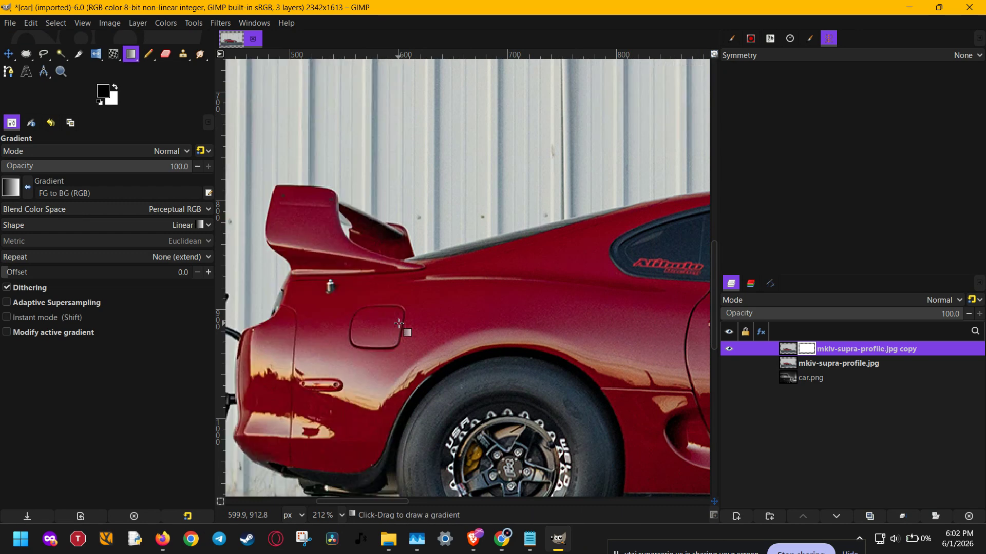
Step: Delete the masked mkiv-supra-profile.jpg copy layer and make the original mkiv-supra-profile.jpg layer visible
scroll(398, 324, "down", 1)
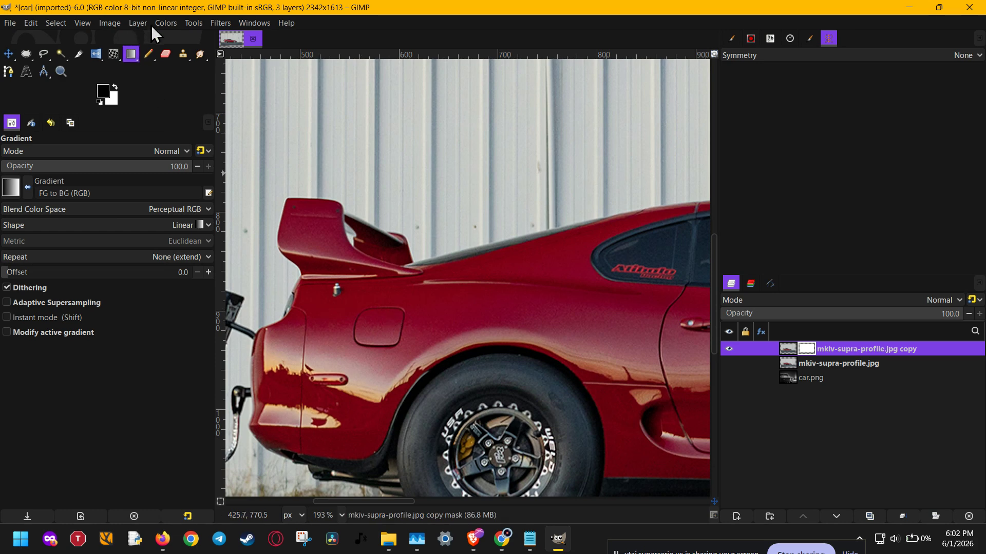
left_click(166, 24)
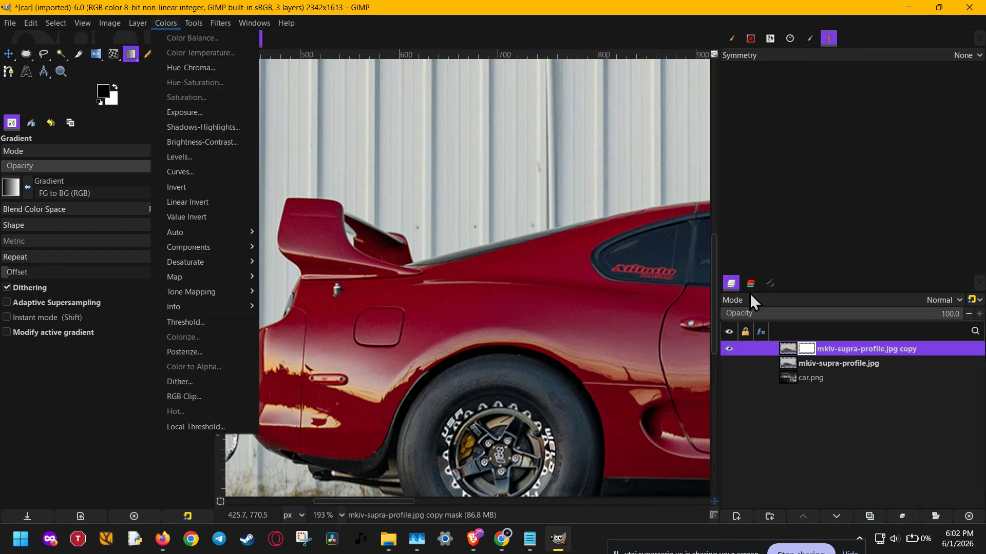
left_click(969, 516)
left_click(969, 516)
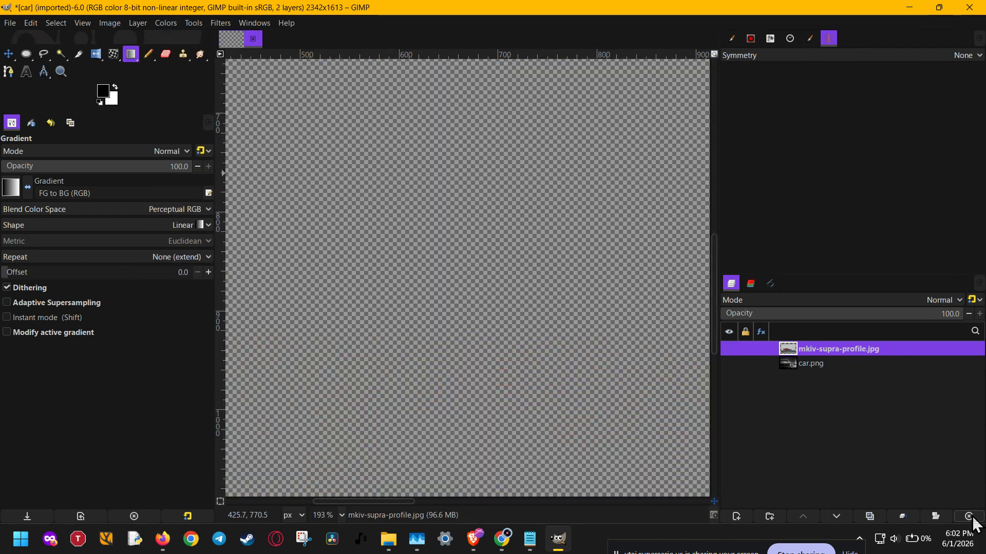
left_click(730, 349)
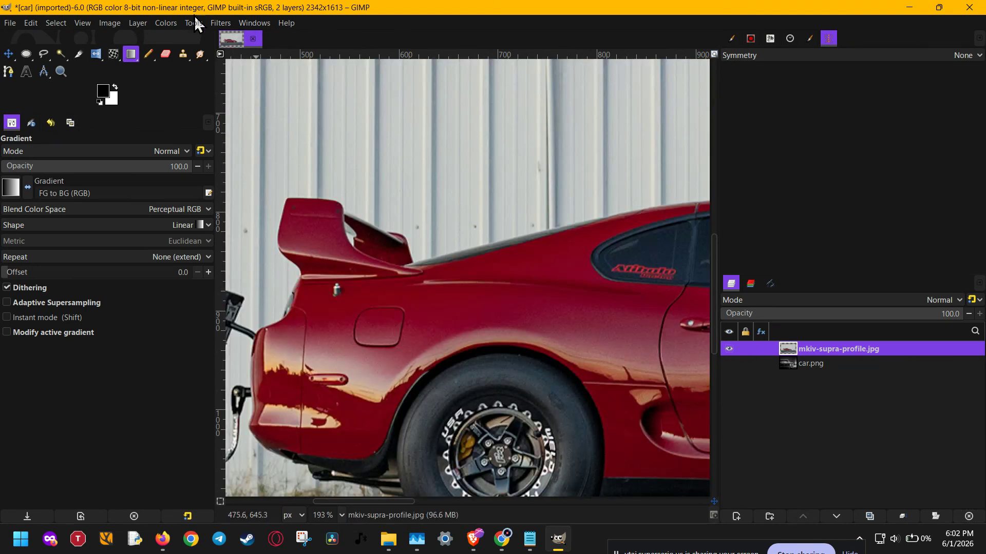
Step: Try a Levels adjustment on the Supra photo with input black point 54 and white point 197, and discard it
left_click(176, 23)
left_click(188, 159)
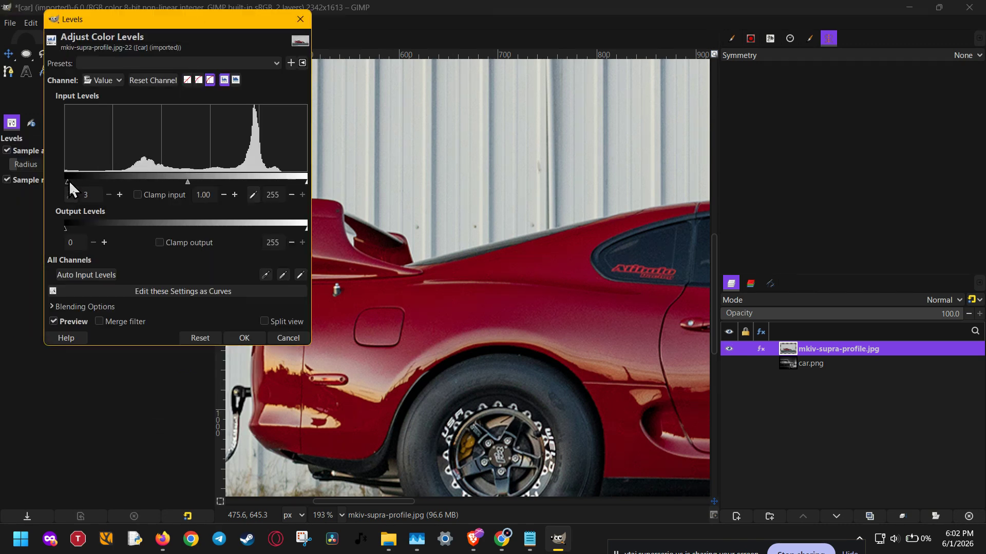
left_click_drag(68, 180, 118, 186)
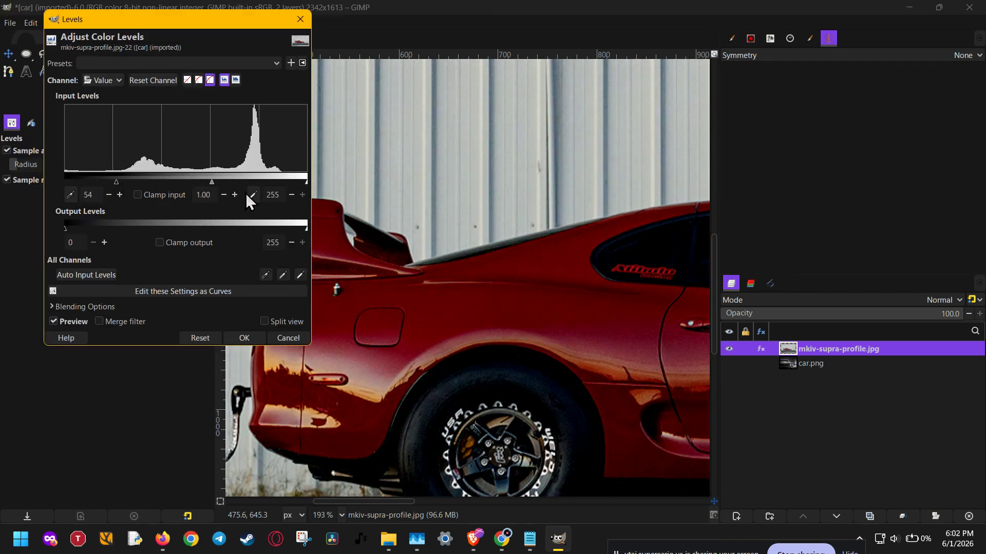
left_click_drag(303, 178, 253, 178)
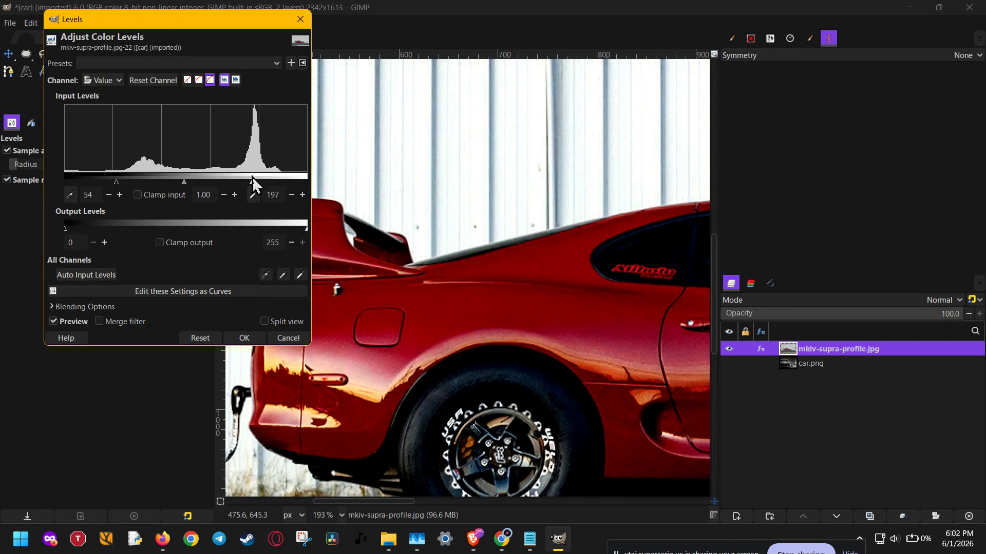
left_click(300, 19)
Step: Try a Curves adjustment on the Supra photo with points at input 113, output 173 and input 65, output 49, and discard it
left_click(157, 23)
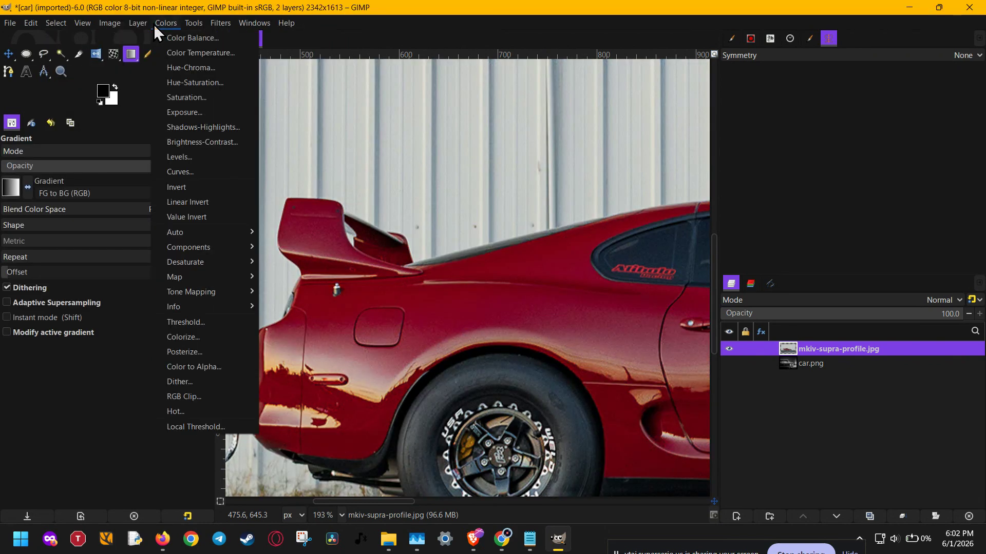
left_click(186, 167)
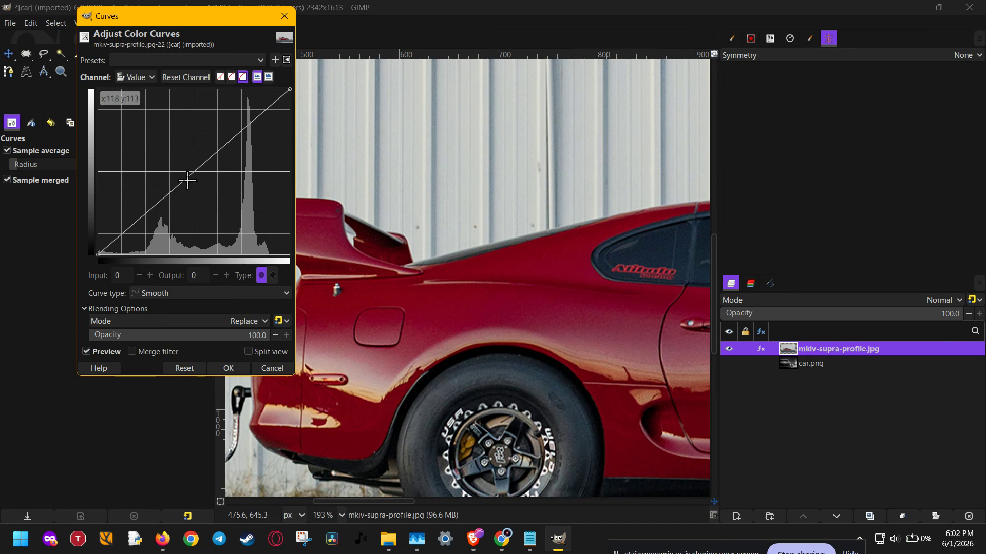
left_click_drag(187, 181, 183, 144)
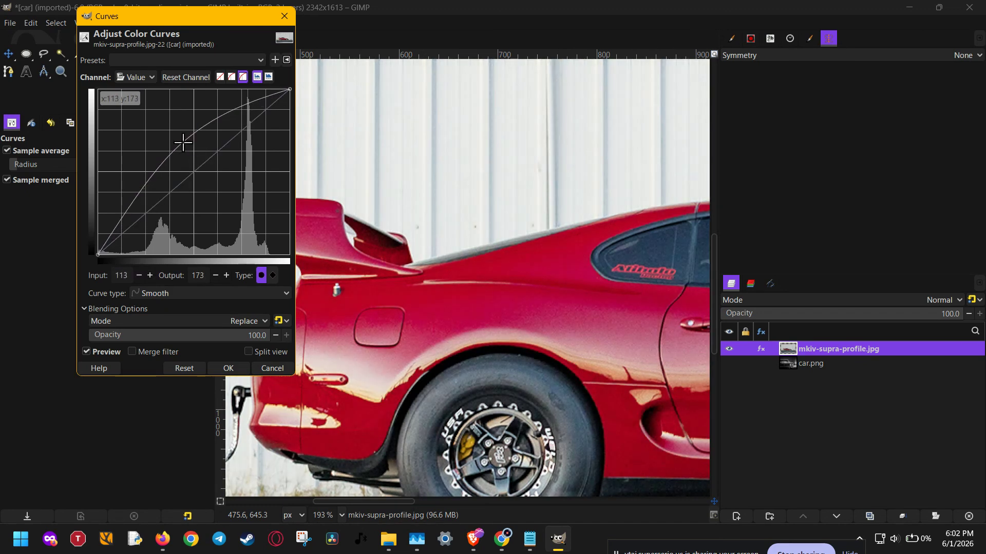
scroll(493, 232, "down", 10, "ctrl")
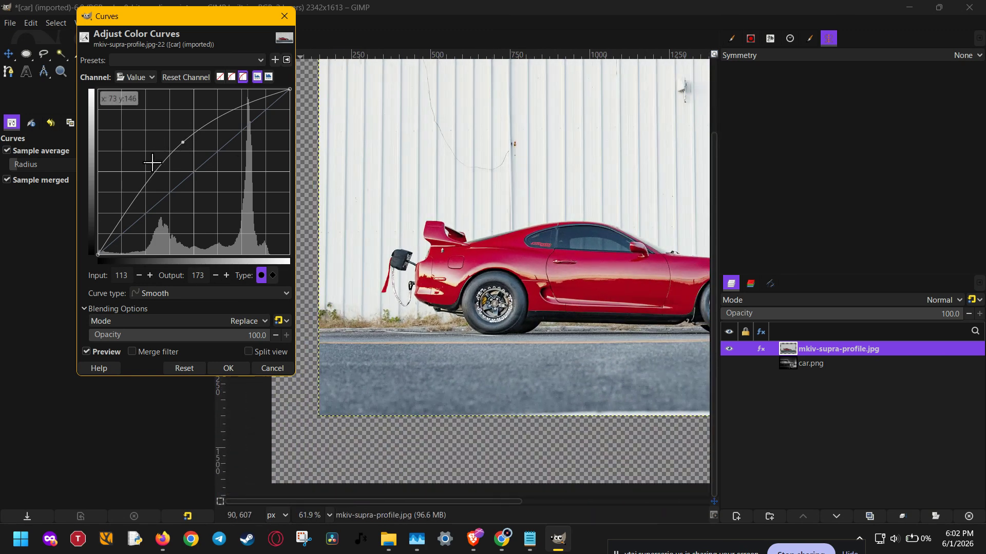
left_click_drag(141, 194, 147, 223)
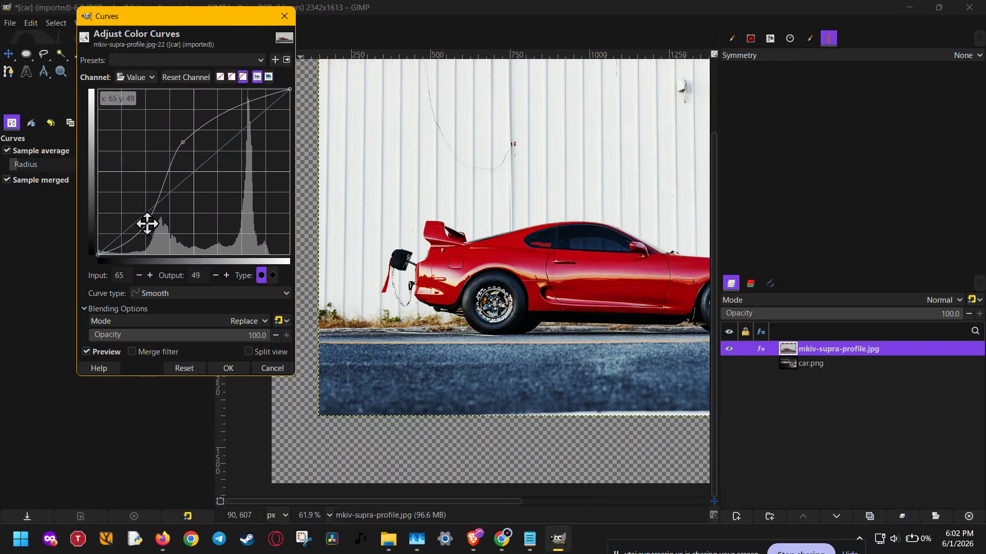
left_click_drag(555, 212, 442, 223)
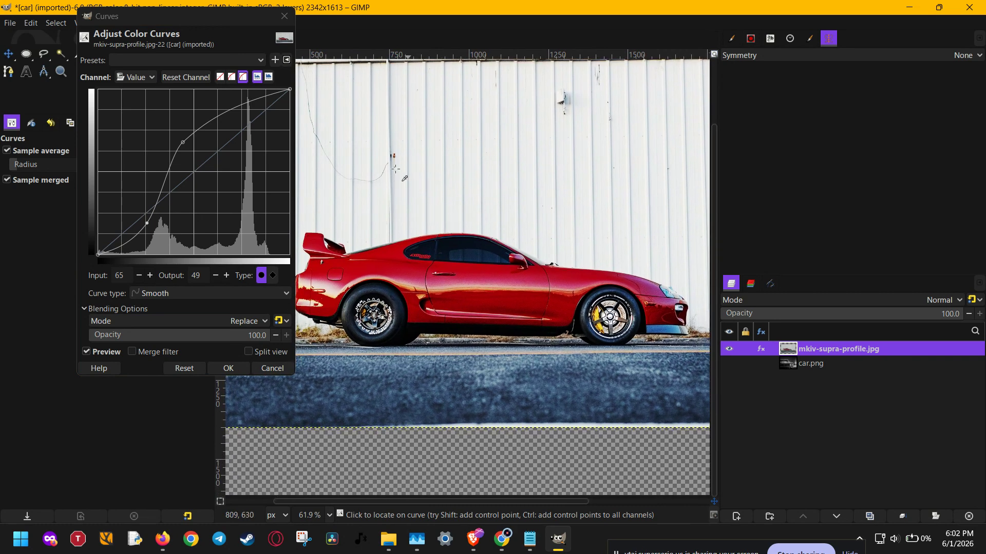
left_click(284, 16)
Step: Try Hue-Chroma on the Supra photo with a hue of about 130.43 and altered chroma, and cancel the adjustment
left_click(165, 23)
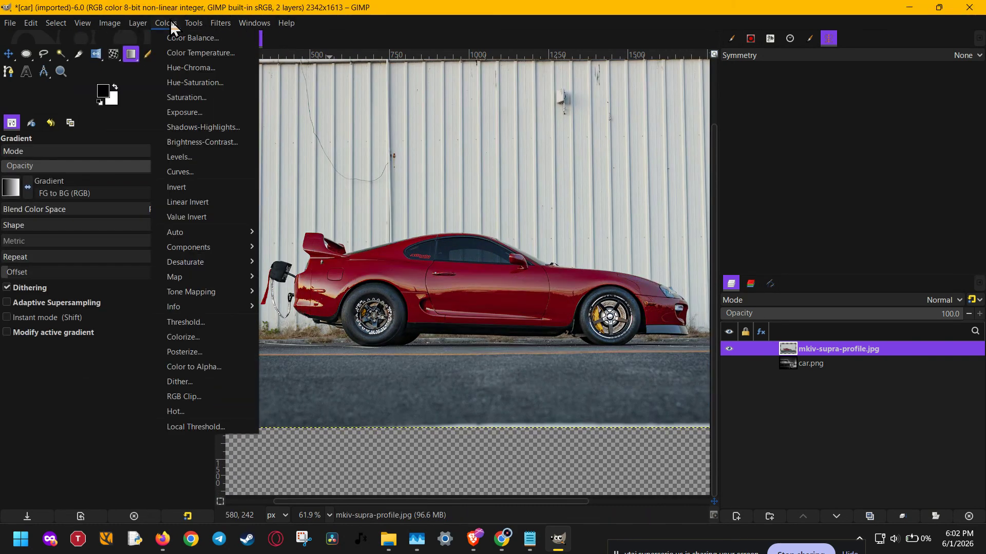
left_click(172, 69)
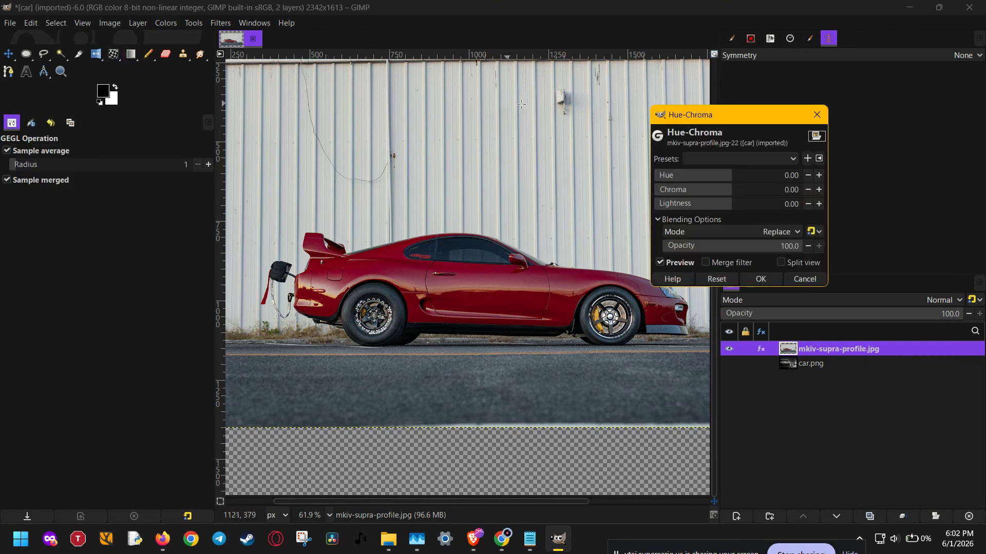
left_click_drag(752, 173, 780, 177)
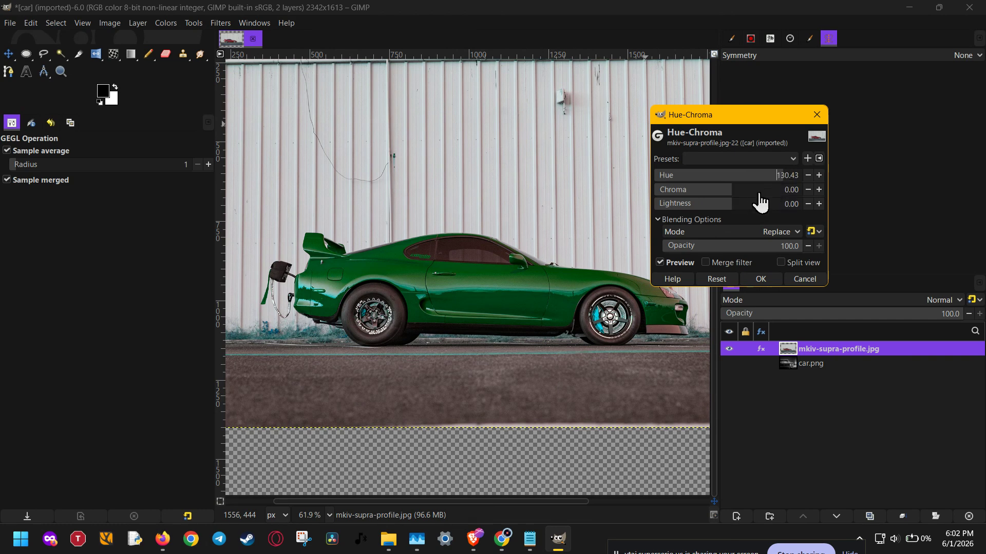
left_click_drag(711, 189, 763, 219)
left_click(799, 280)
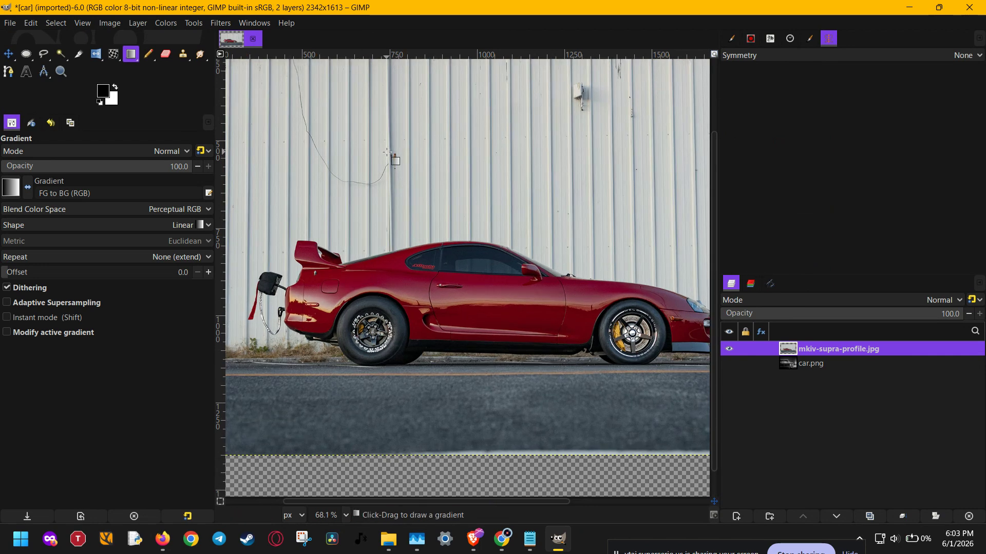
Step: Remove the rust spot and the stain below it on the wall with the Healing tool at size 36, sampling clean panel nearby
scroll(393, 160, "up", 5)
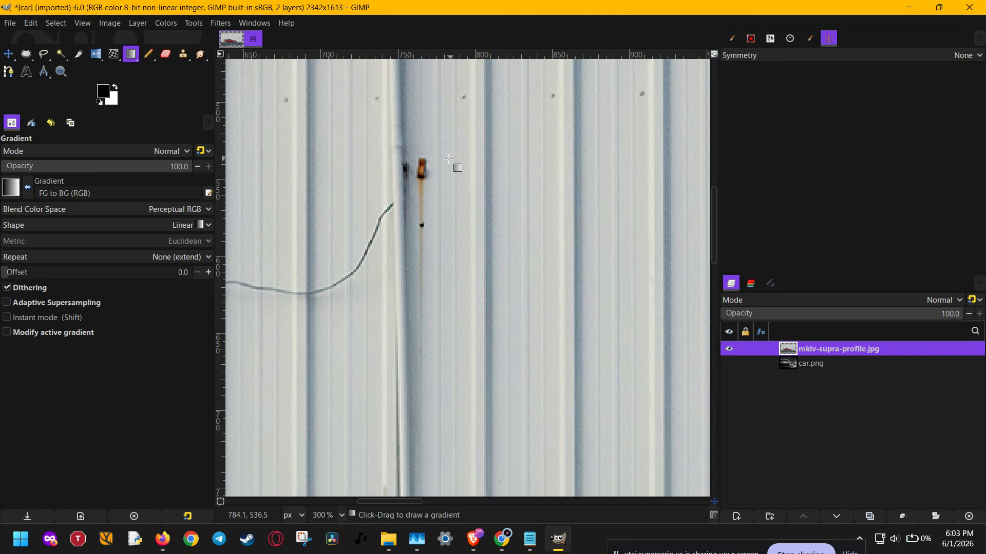
left_click(183, 54)
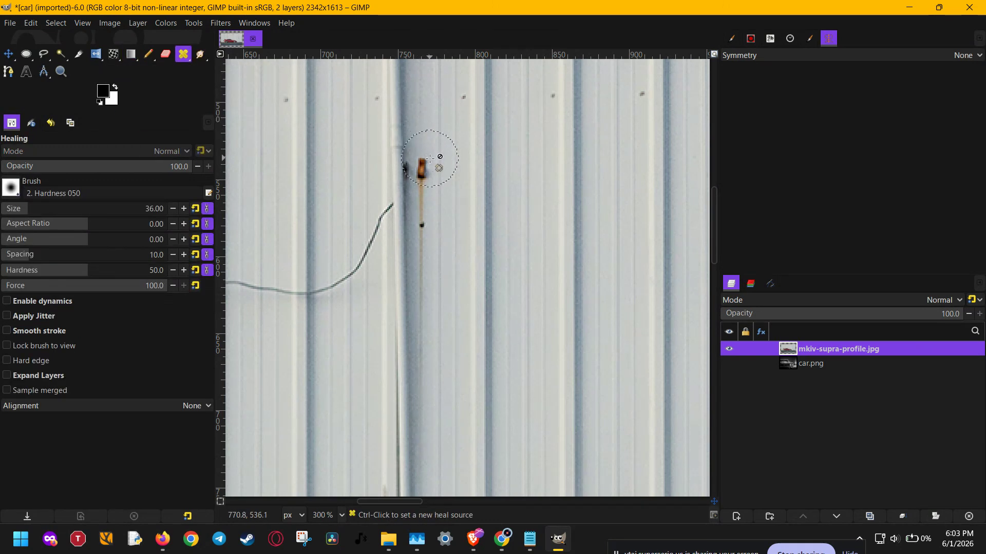
left_click(427, 169)
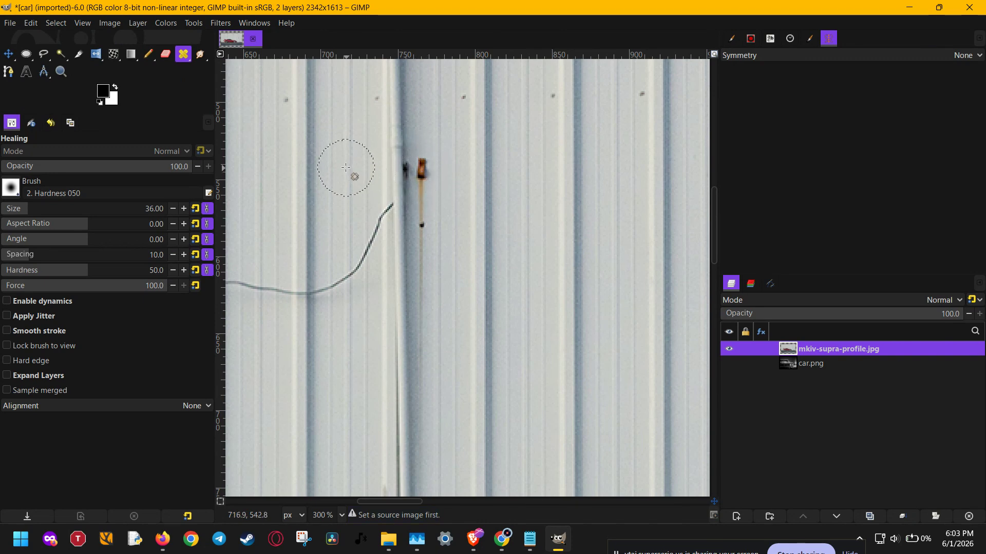
left_click(434, 171)
left_click(433, 172)
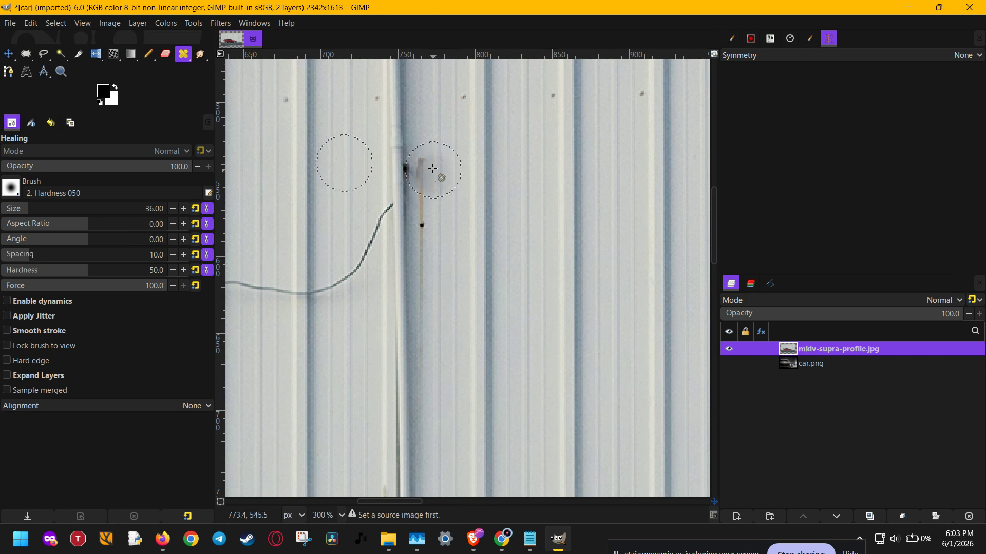
left_click(420, 173)
left_click_drag(423, 175, 428, 277)
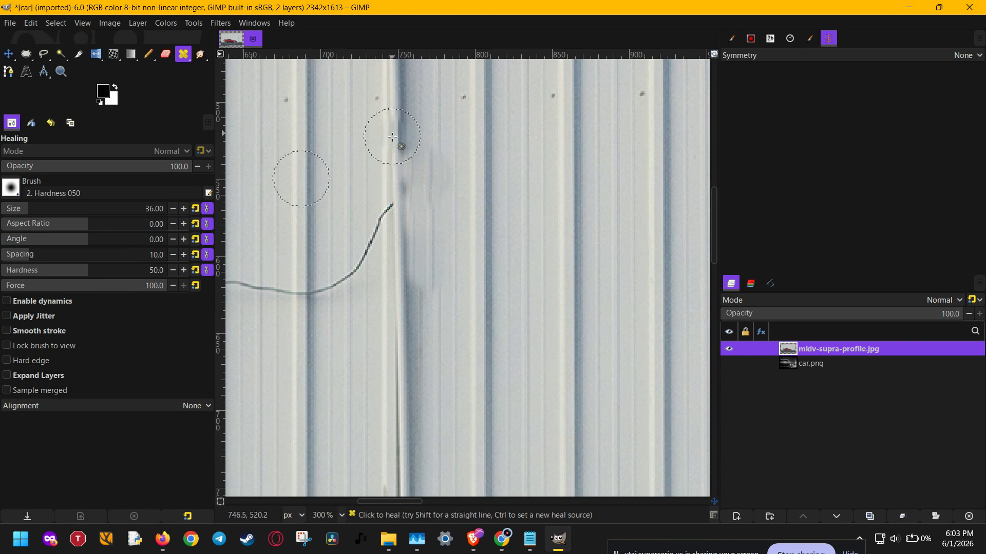
Step: Sample a clean stretch of the vertical wall seam and heal the seam beside the removed rust spot
left_click(395, 76, "ctrl")
mouse_move(396, 113)
left_mouse_down()
mouse_move(390, 229)
mouse_move(396, 259)
mouse_move(396, 154)
mouse_move(400, 297)
mouse_move(401, 176)
mouse_move(401, 262)
left_mouse_up()
scroll(401, 262, "down", 3, "ctrl")
scroll(400, 262, "down", 1, "ctrl")
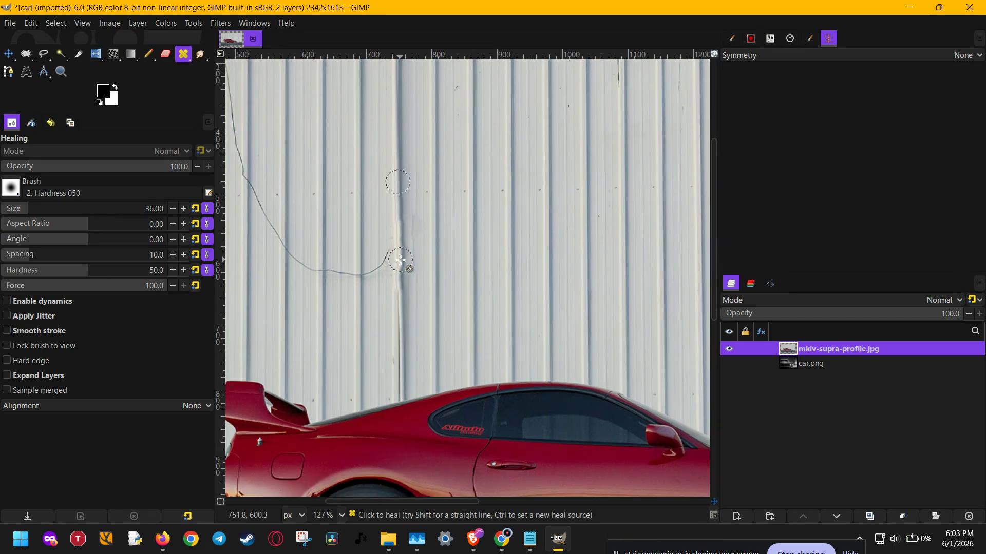
key("h")
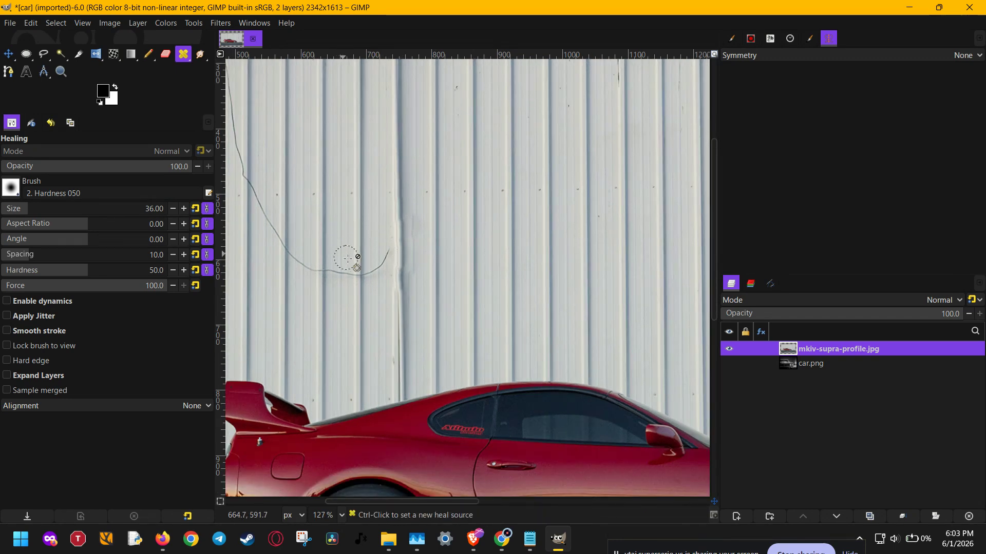
left_click(379, 275)
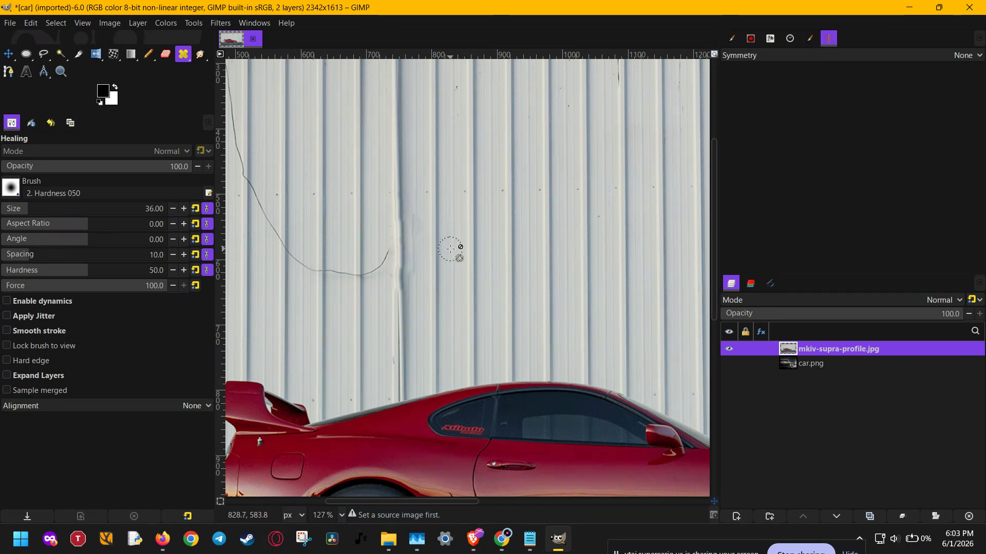
Step: Try pulling the Supra's roofline upward into a peak with Warp Transform in Move pixels mode, and undo the warp
left_click(195, 23)
mouse_move(218, 67)
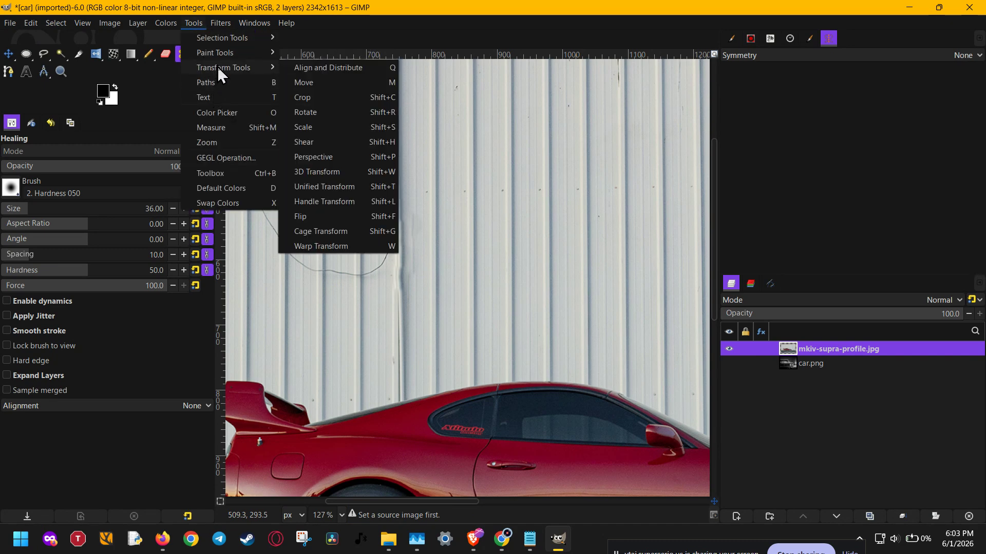
left_click(327, 246)
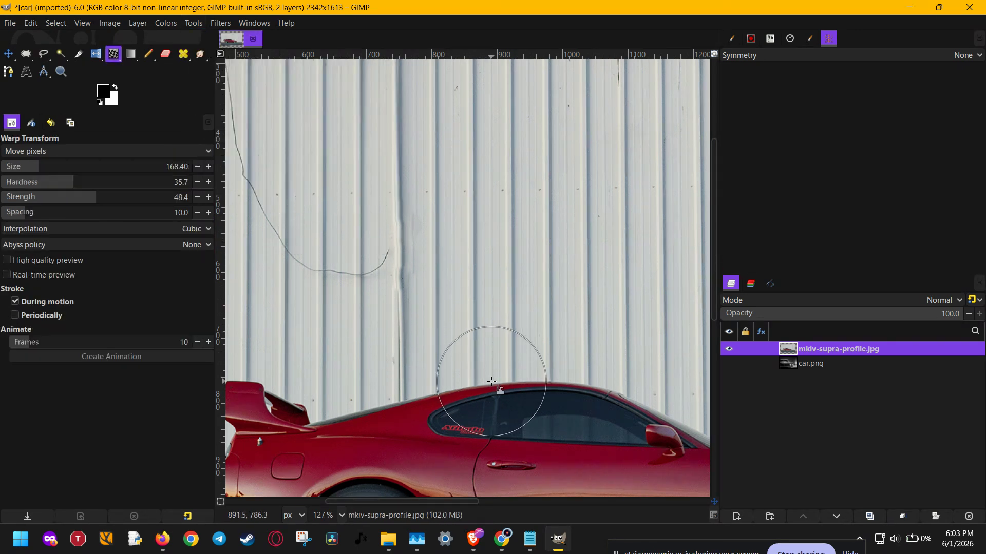
mouse_move(491, 382)
left_mouse_down()
mouse_move(488, 347)
mouse_move(504, 335)
mouse_move(501, 394)
mouse_move(515, 347)
left_mouse_up()
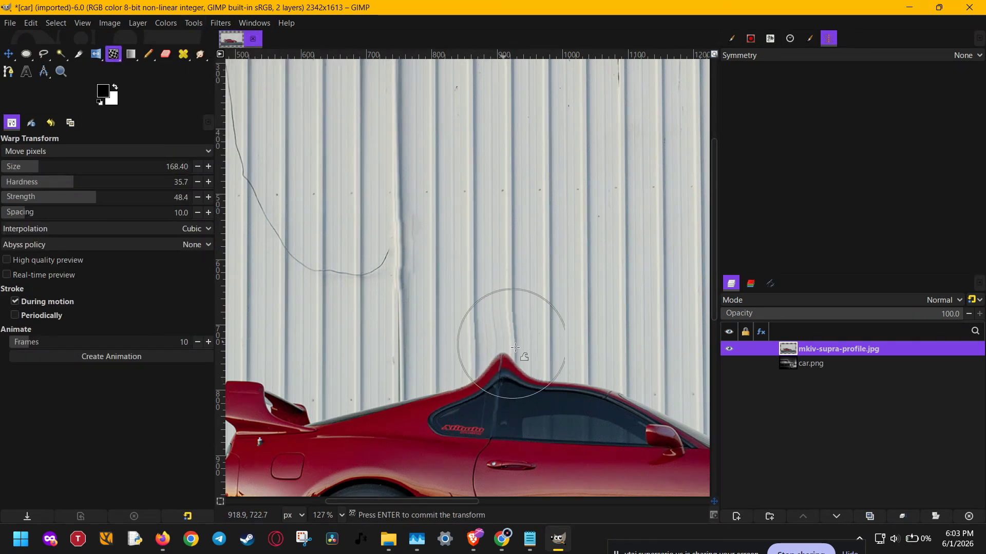
scroll(493, 313, "down", 5)
scroll(493, 313, "right", 5)
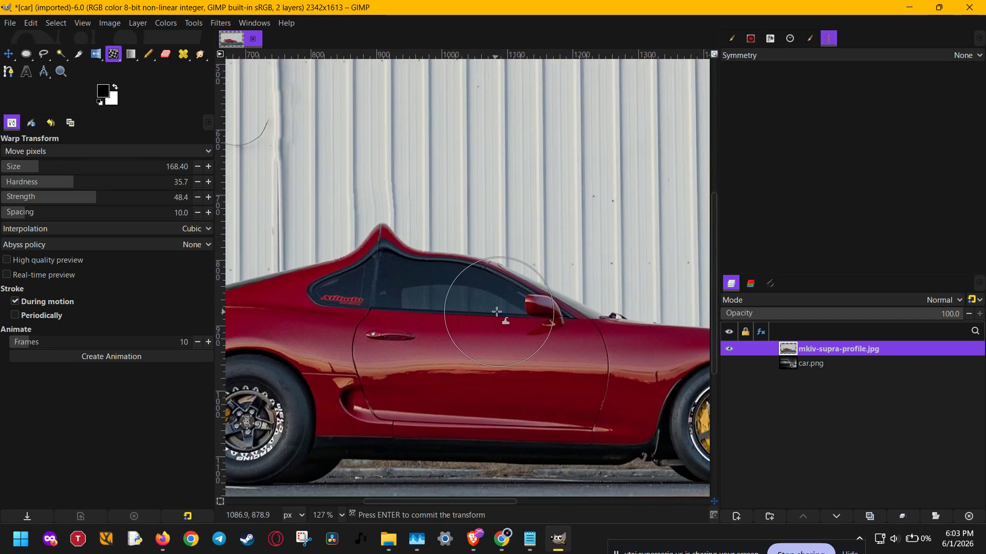
scroll(495, 309, "down", 1)
key("ctrl+z")
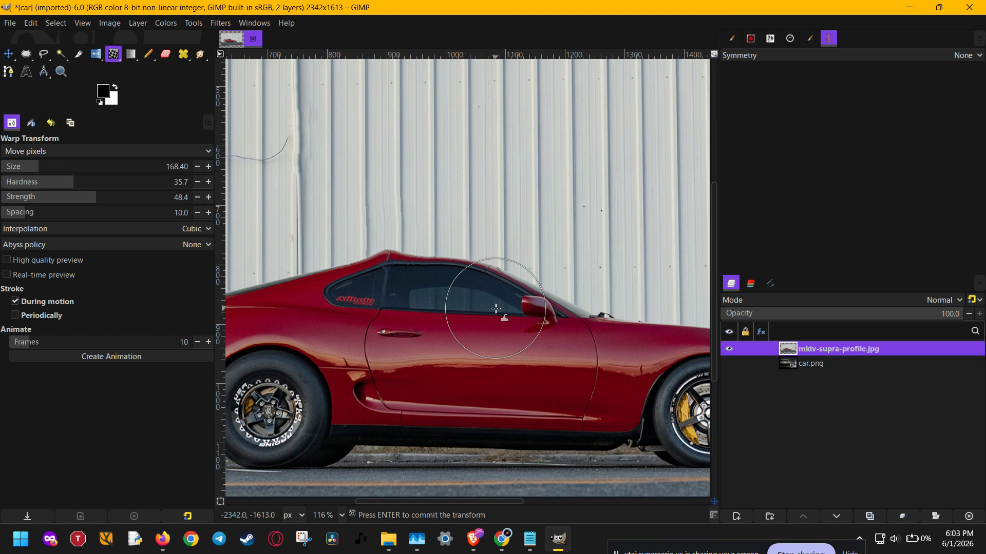
Step: Try warping the Supra's hood and front end down toward the front bumper, and undo the stroke
scroll(495, 308, "down", 2)
scroll(474, 320, "right", 2)
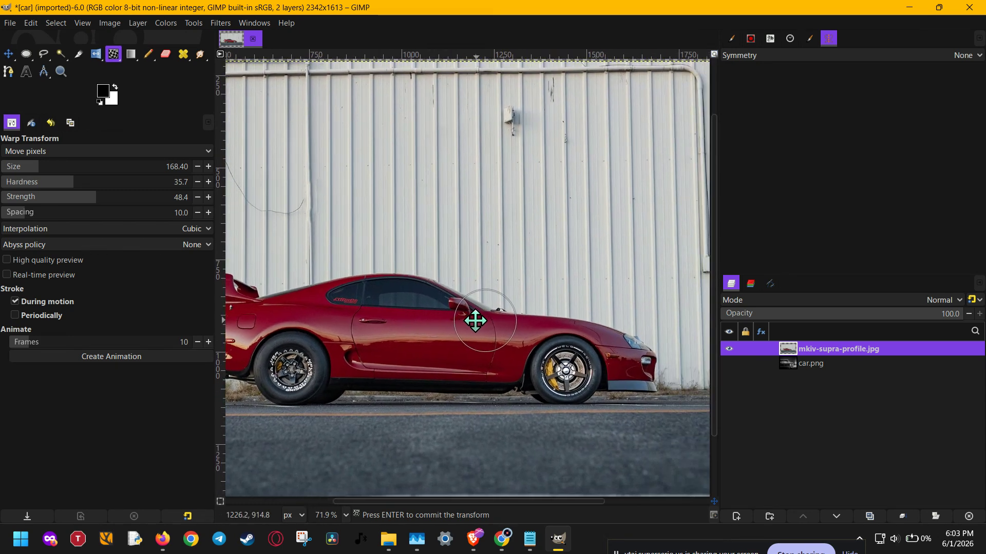
scroll(475, 320, "right", 1)
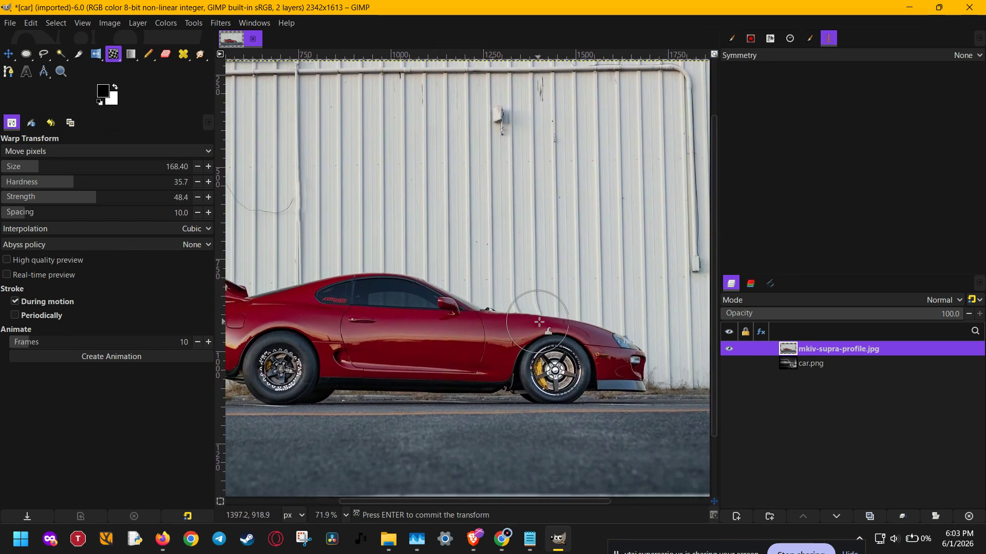
mouse_move(539, 322)
left_mouse_down()
mouse_move(626, 330)
mouse_move(650, 342)
mouse_move(667, 383)
left_mouse_up()
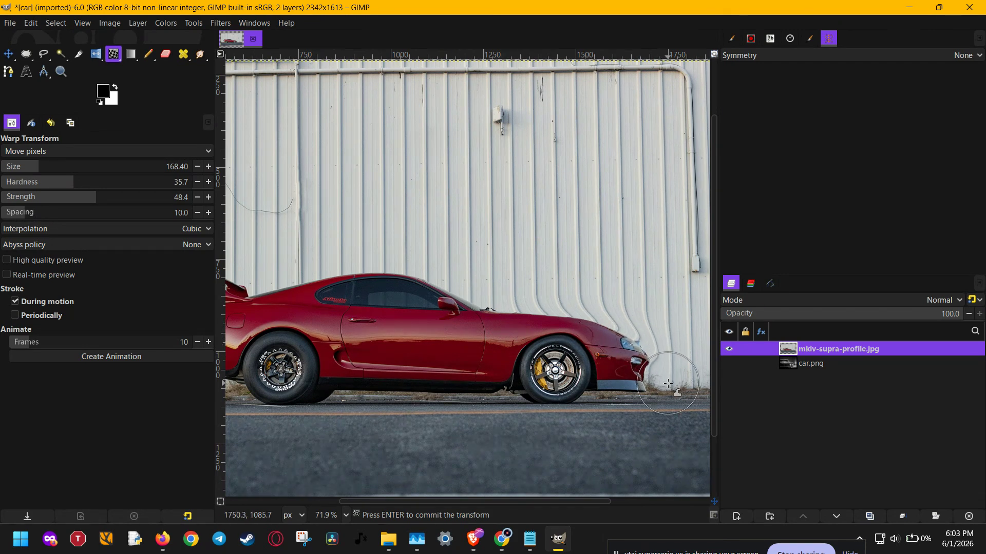
key("ctrl+z")
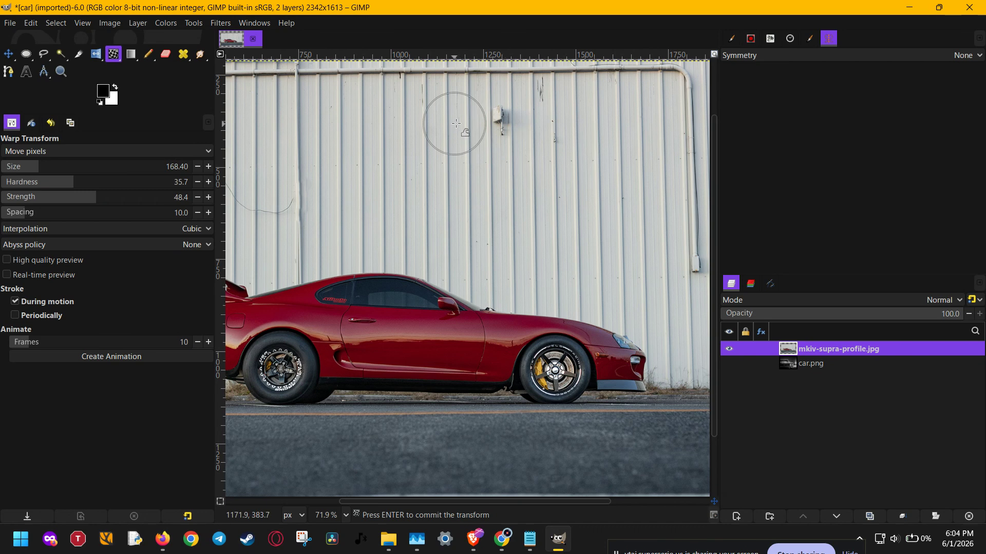
Step: Try stretching the wall-mounted fixture above the car downward with two warp strokes, and undo them
left_click_drag(488, 106, 482, 197)
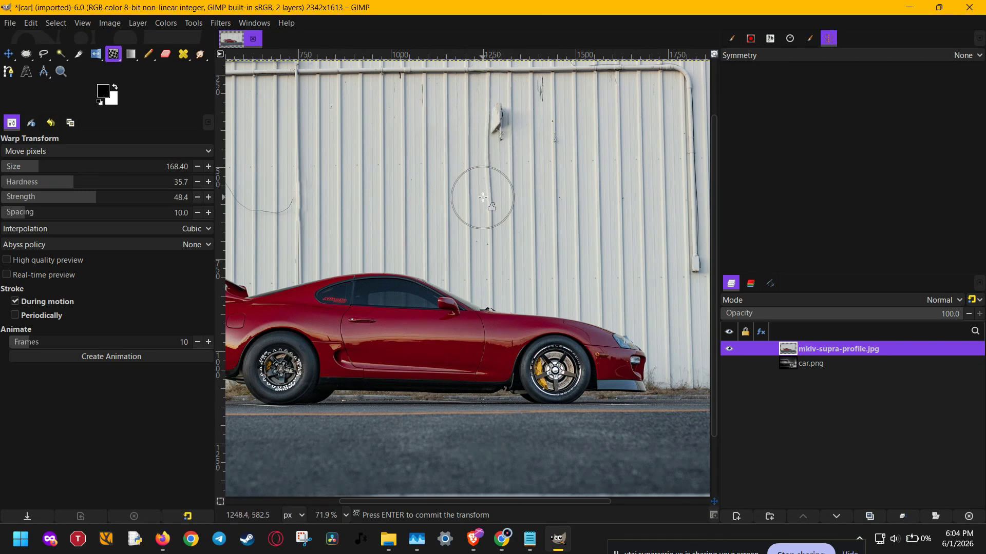
mouse_move(495, 104)
left_mouse_down()
mouse_move(511, 177)
mouse_move(502, 138)
mouse_move(500, 217)
mouse_move(500, 146)
left_mouse_up()
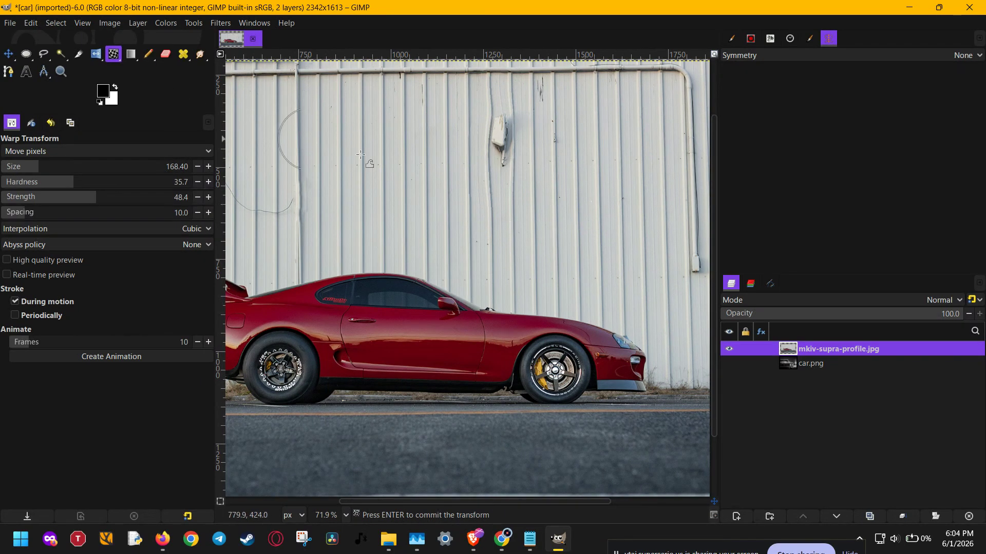
key("ctrl+z")
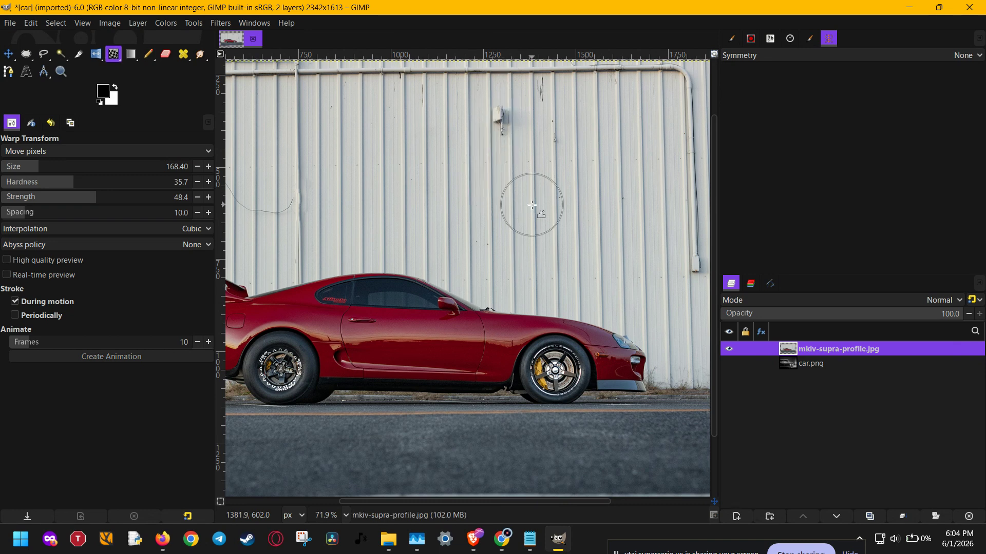
Step: Hide the mkiv-supra-profile.jpg layer and show the car.png layer
scroll(532, 204, "down", 2)
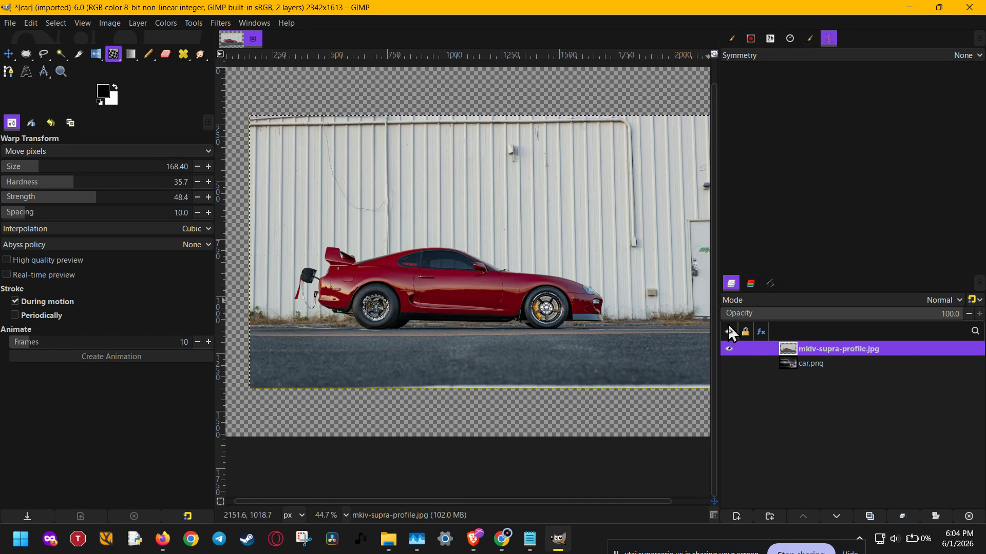
left_click(728, 349)
left_click(729, 363)
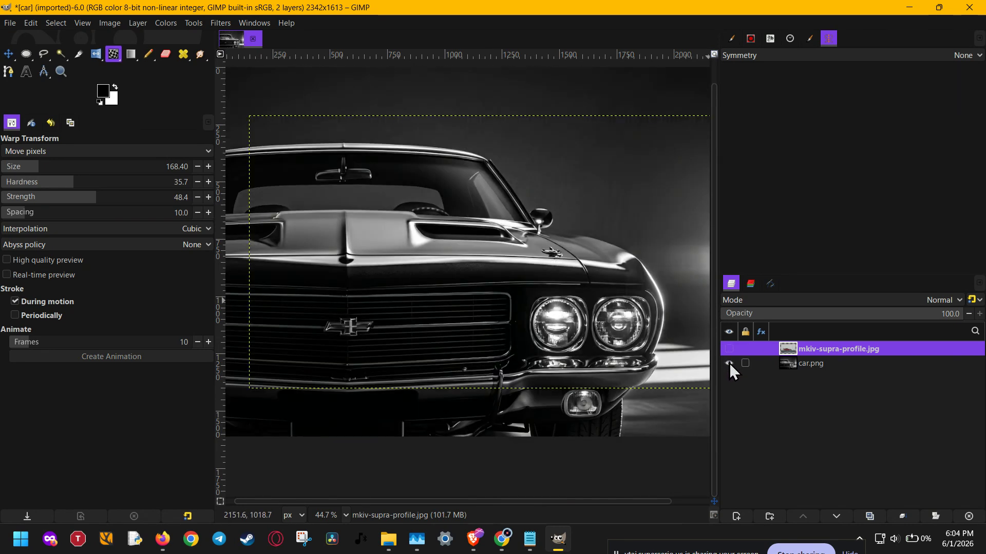